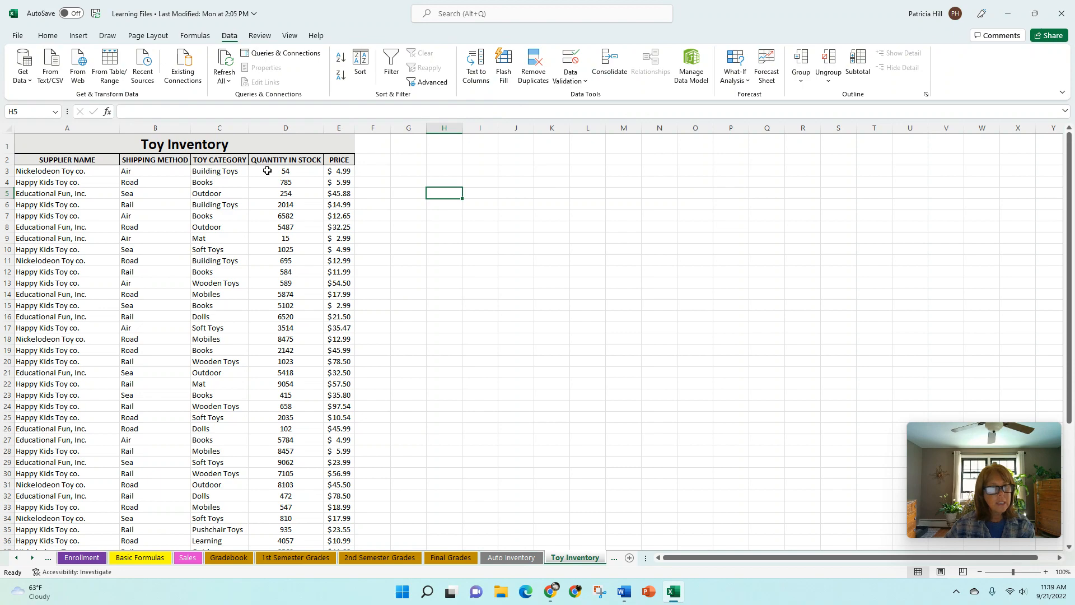
Step: Add a data validation rule to Quantity in Stock cells D3:D52 that allows whole numbers between 0 and 5000
left_click_drag(267, 171, 284, 522)
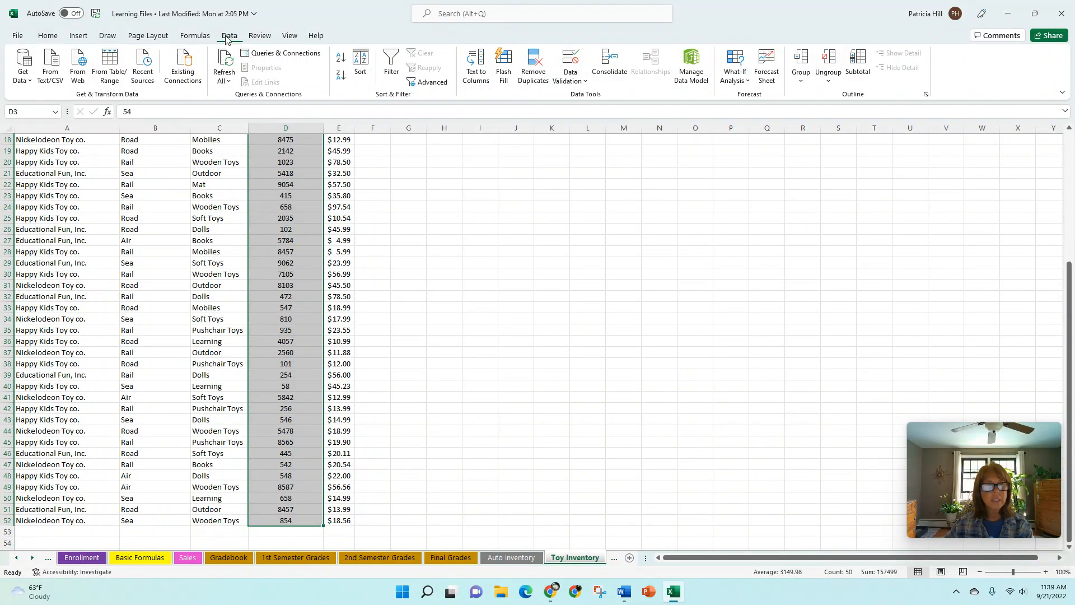
left_click(586, 83)
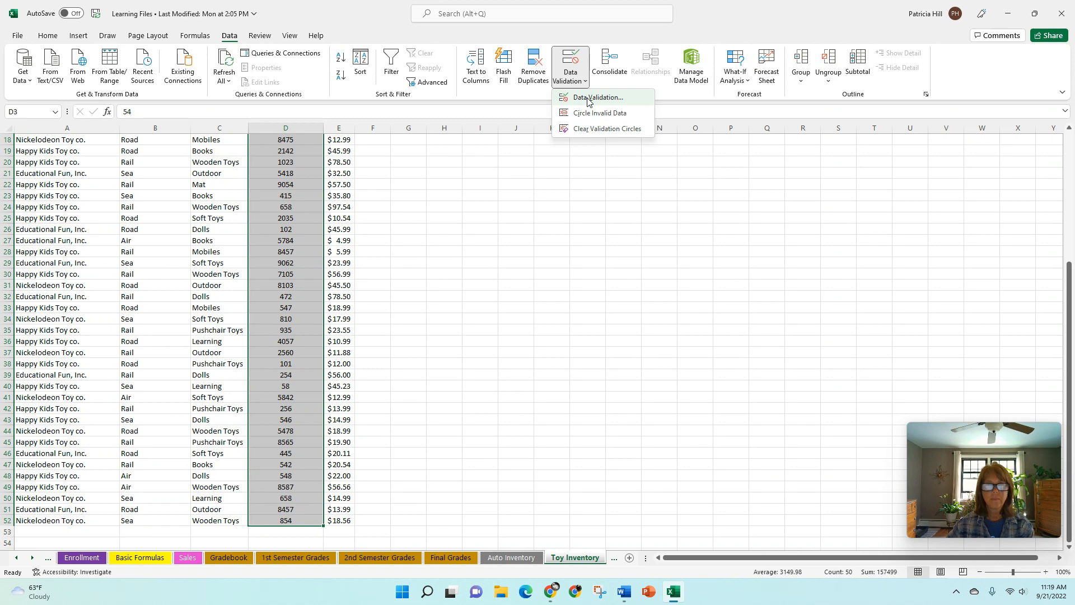
left_click(589, 99)
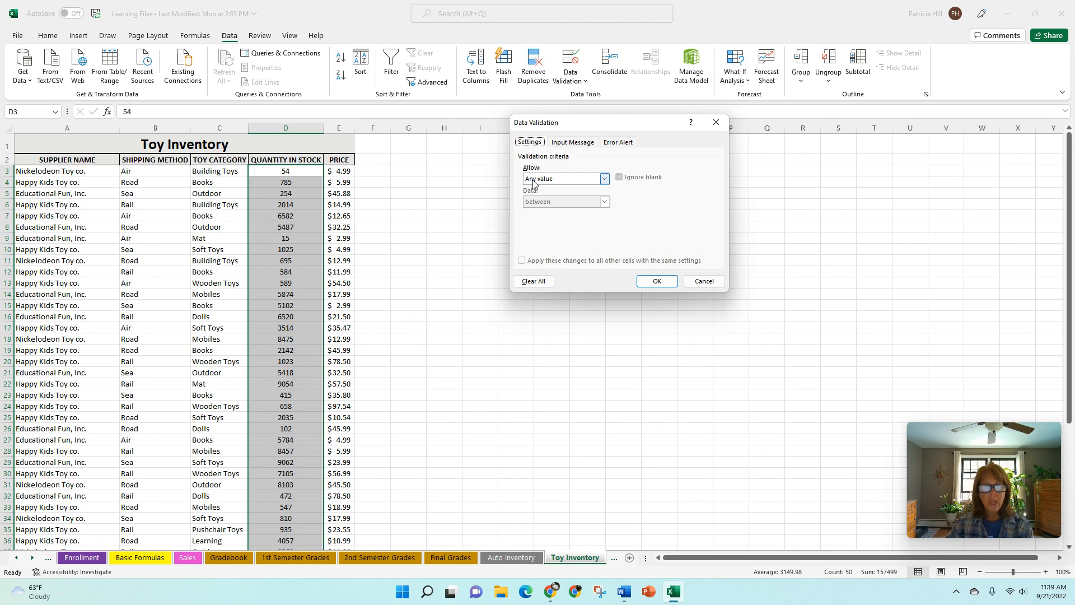
left_click(605, 179)
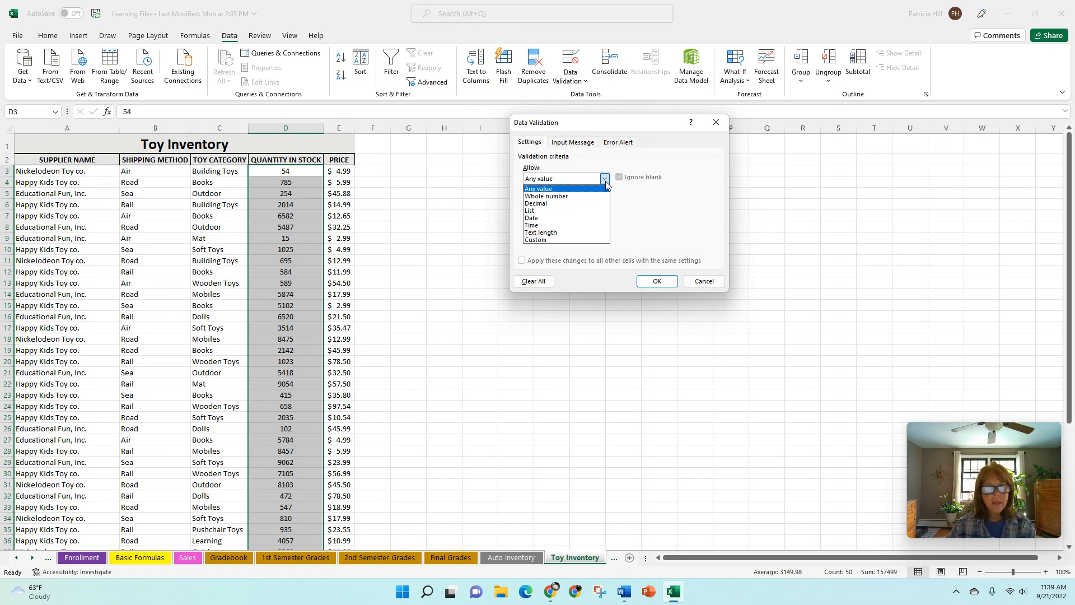
left_click(567, 197)
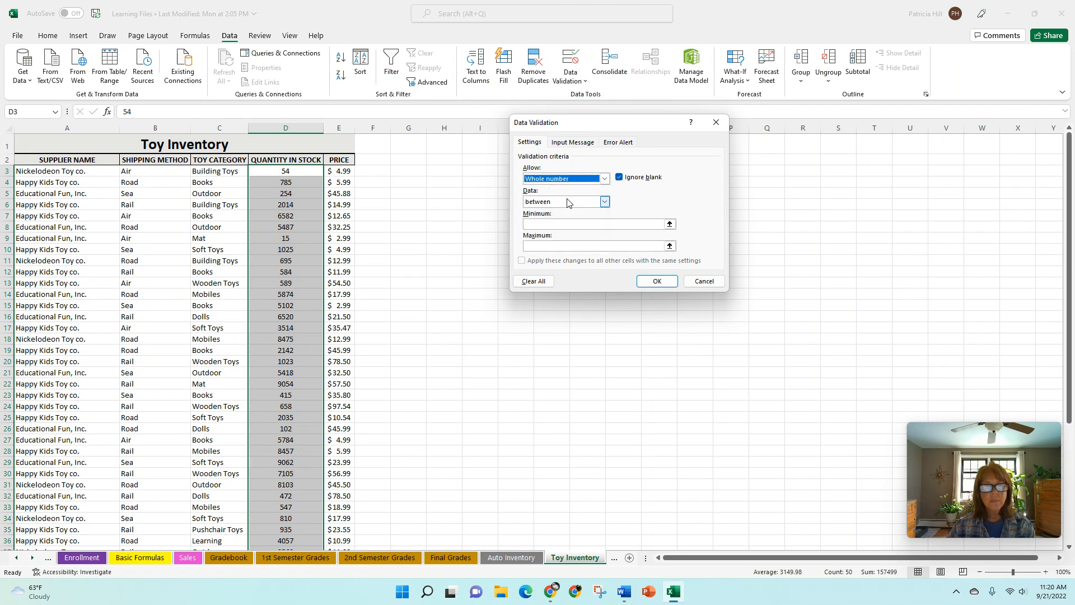
left_click(546, 225)
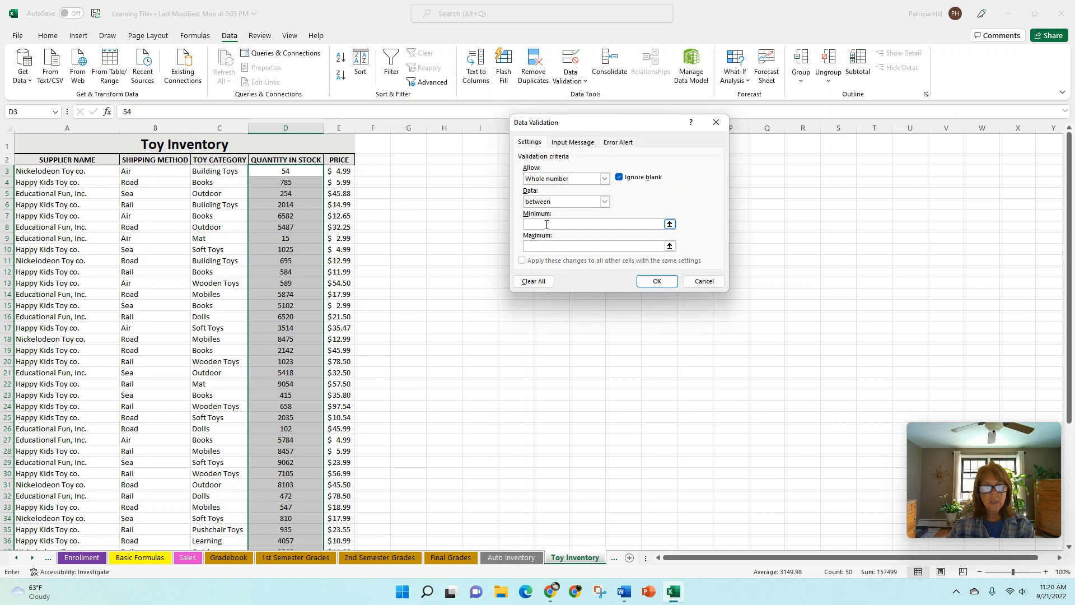
type("0")
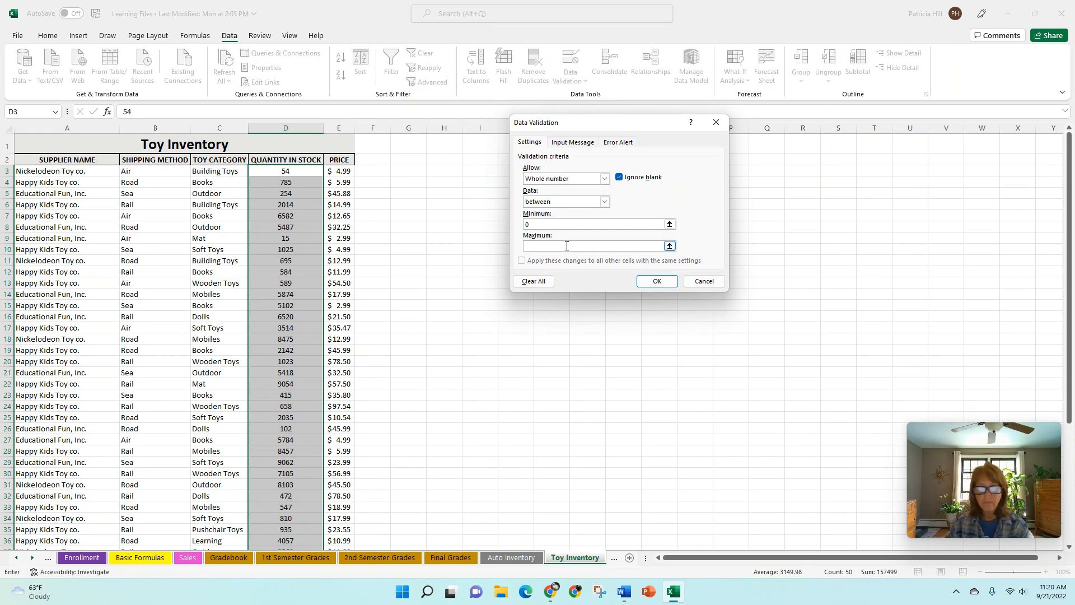
left_click(566, 246)
type("5000")
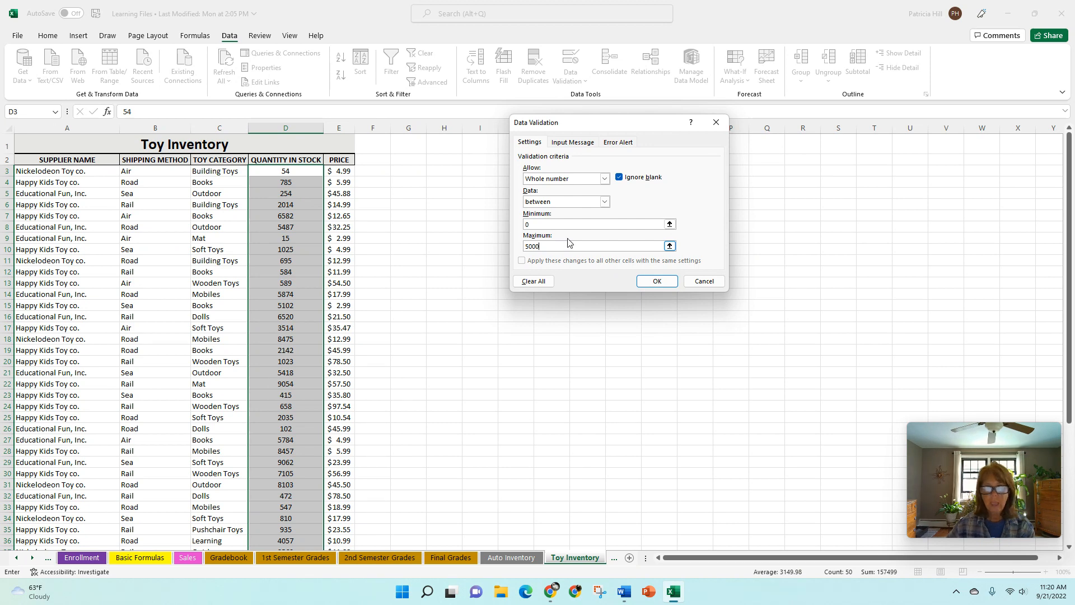
left_click(654, 282)
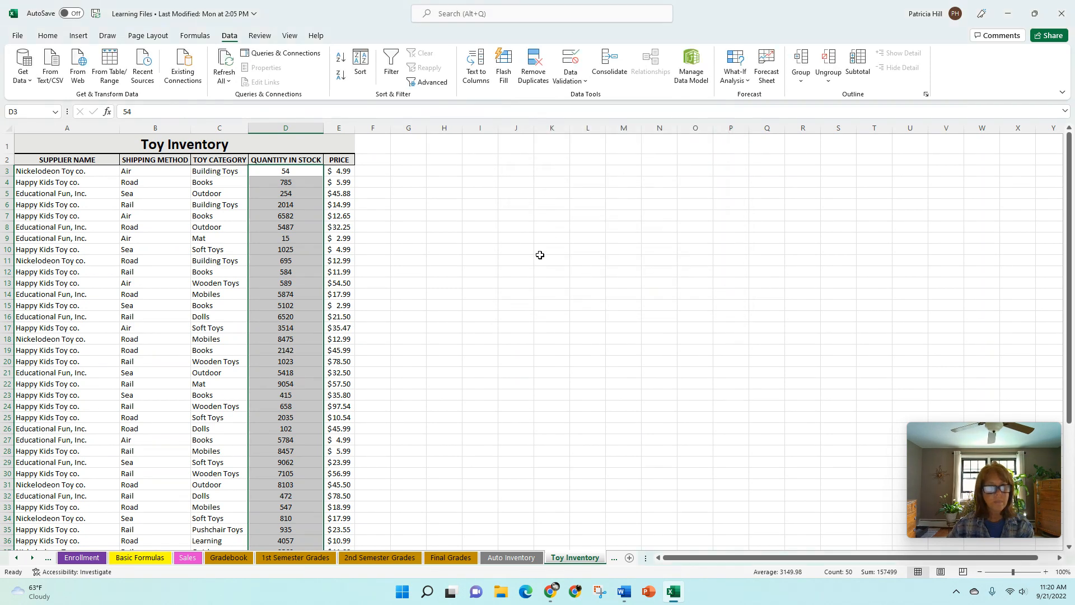
Step: Test the validation rule by trying 6000 in cell D3, and re-enter 54 in its place
left_click(292, 171)
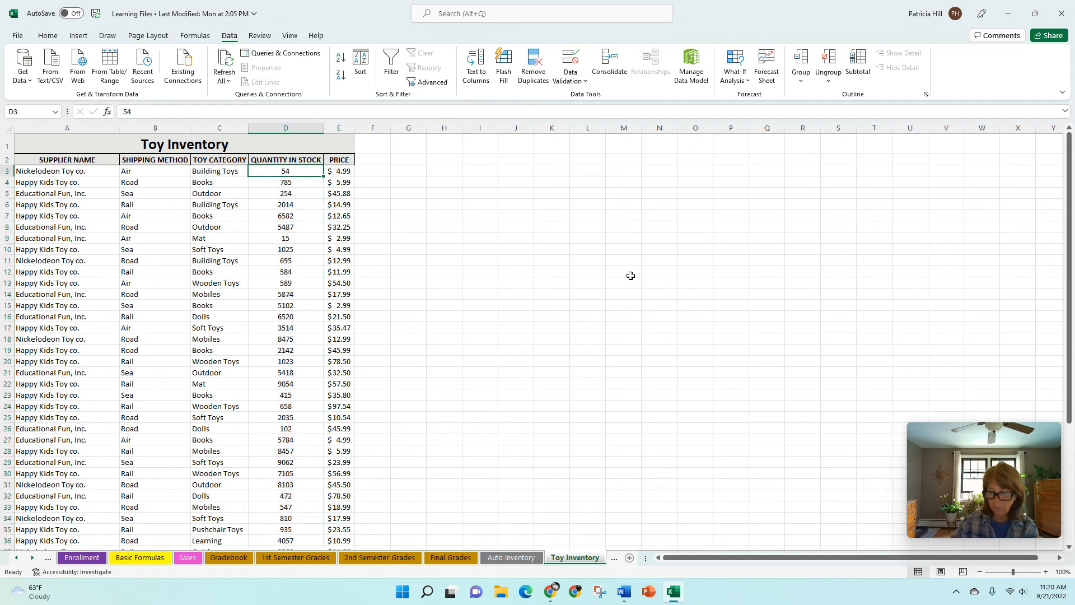
type("6000")
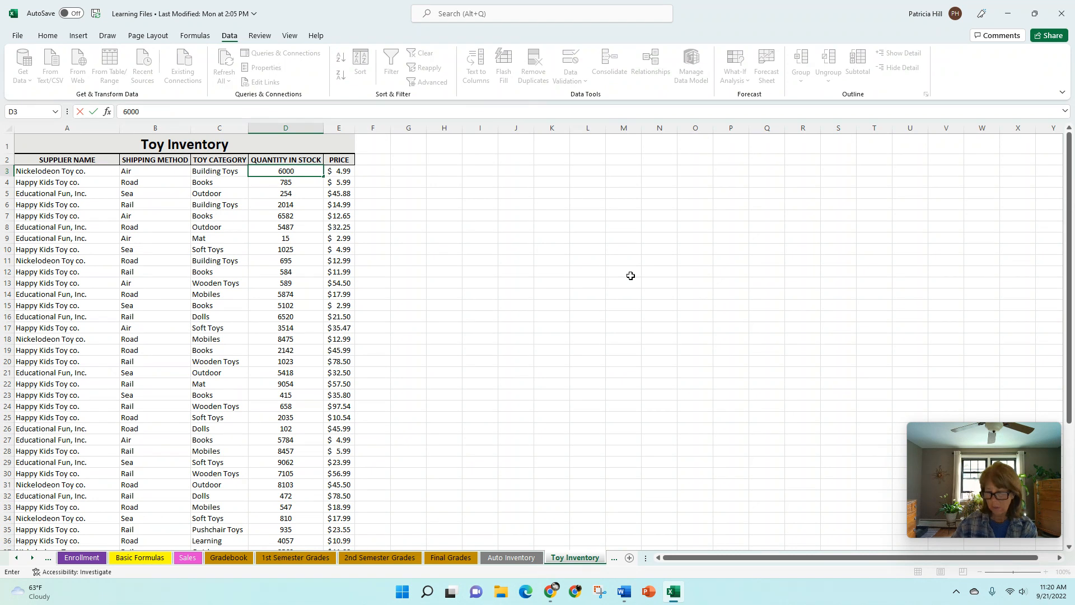
key("Return")
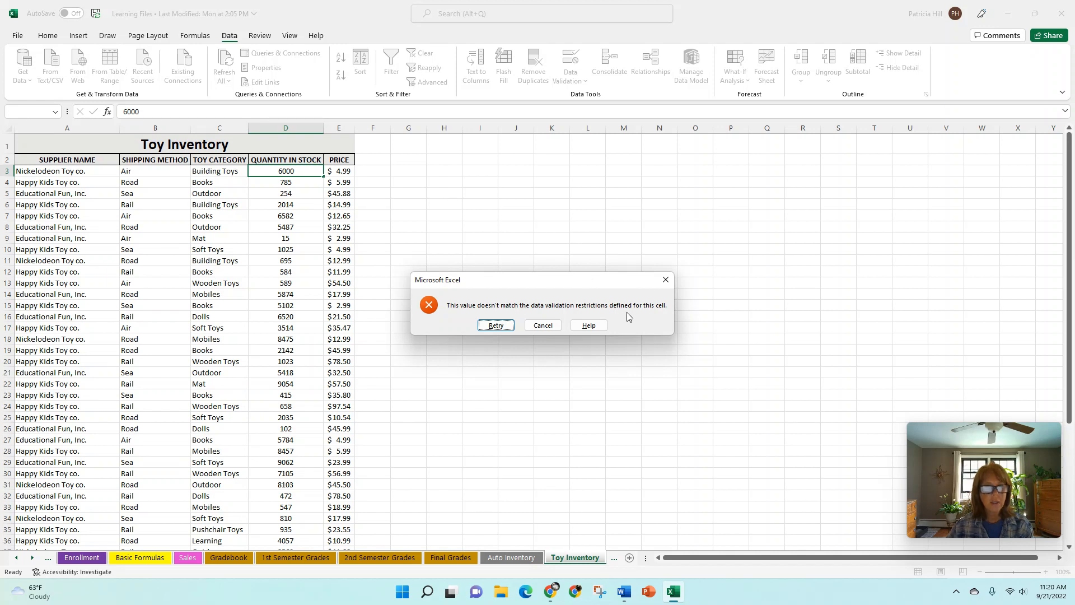
left_click(496, 324)
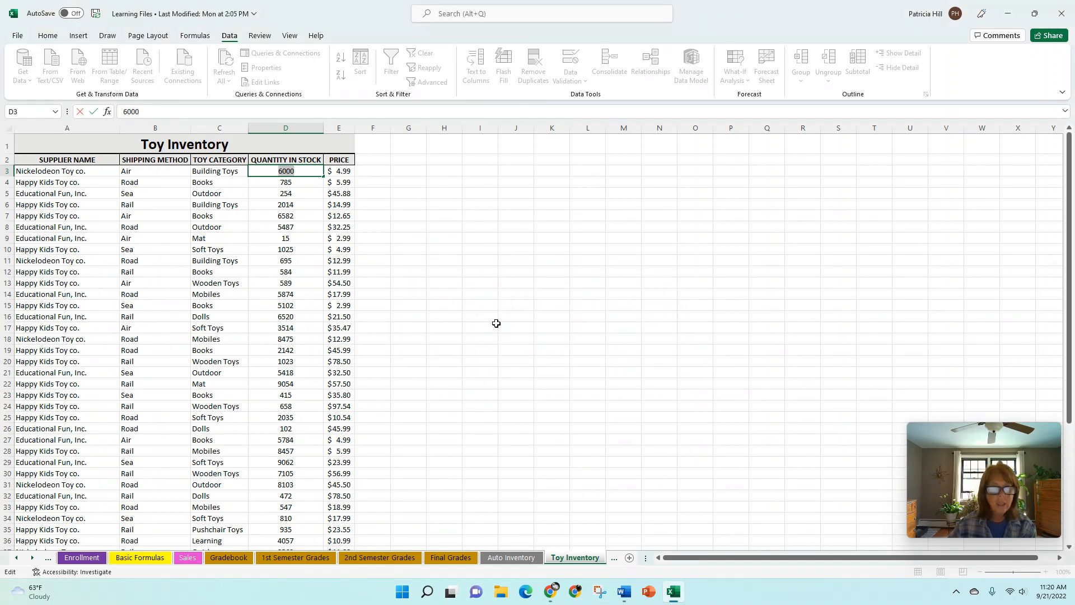
type("54")
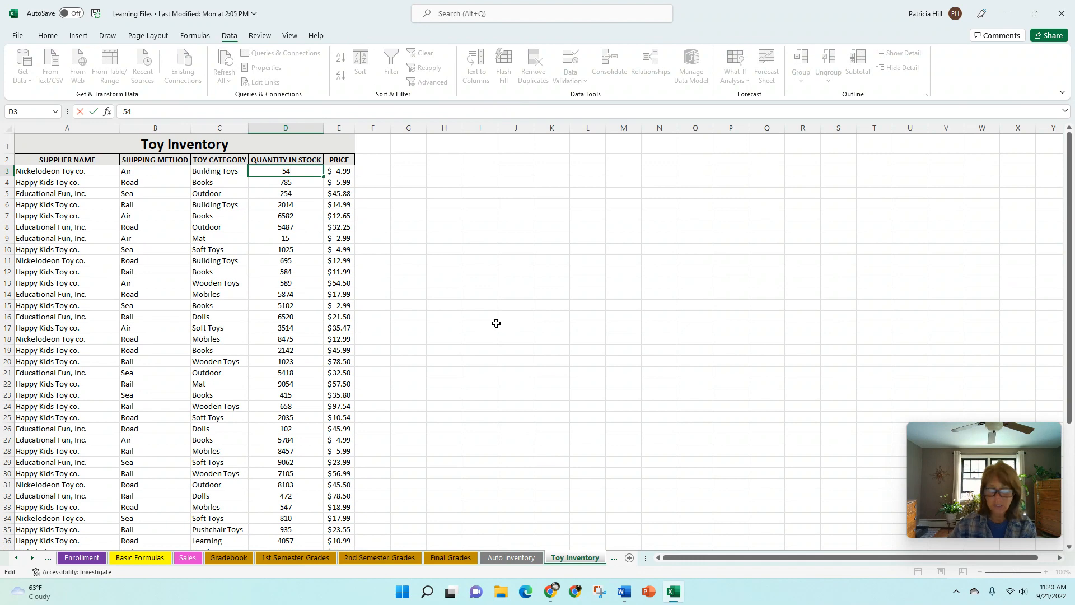
key("Return")
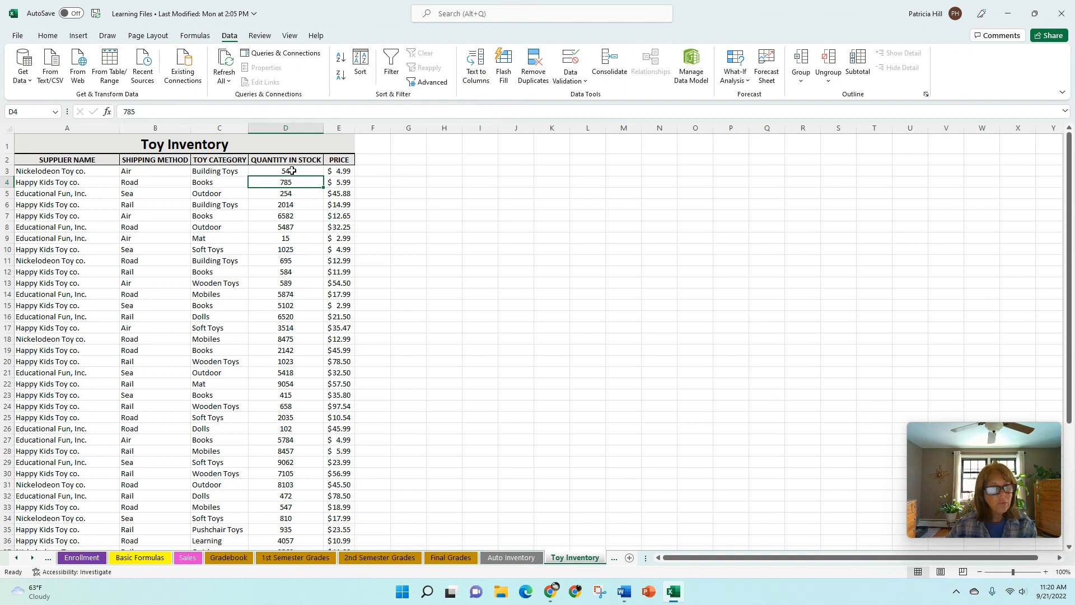
Step: Inspect existing Quantity in Stock entries above the 5000 maximum, including cells D7, D8, D14 and D16
left_click(286, 217)
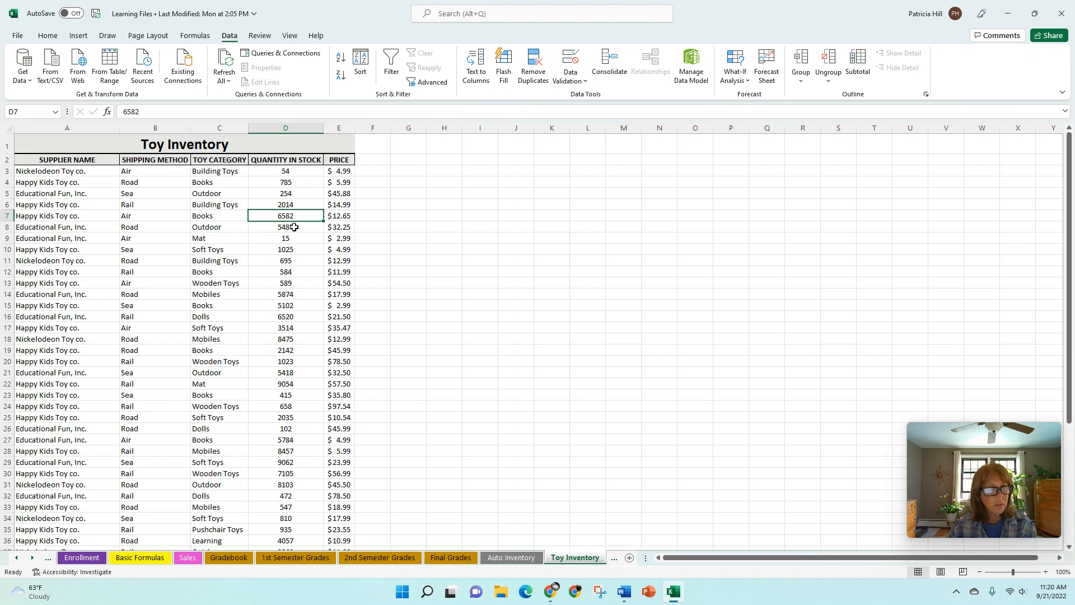
left_click(295, 229)
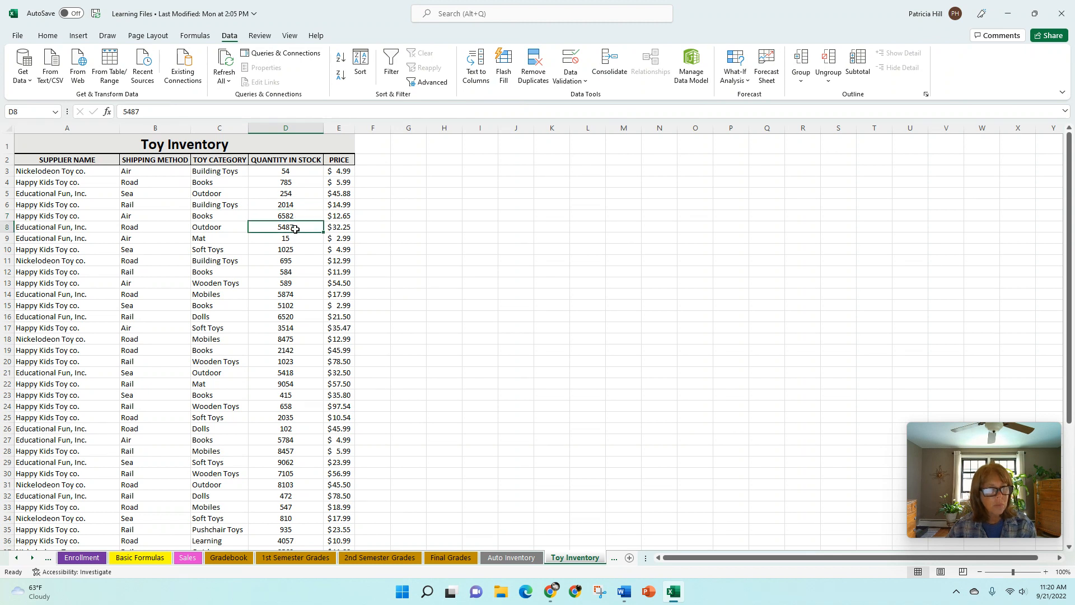
left_click(280, 294)
left_click(279, 318)
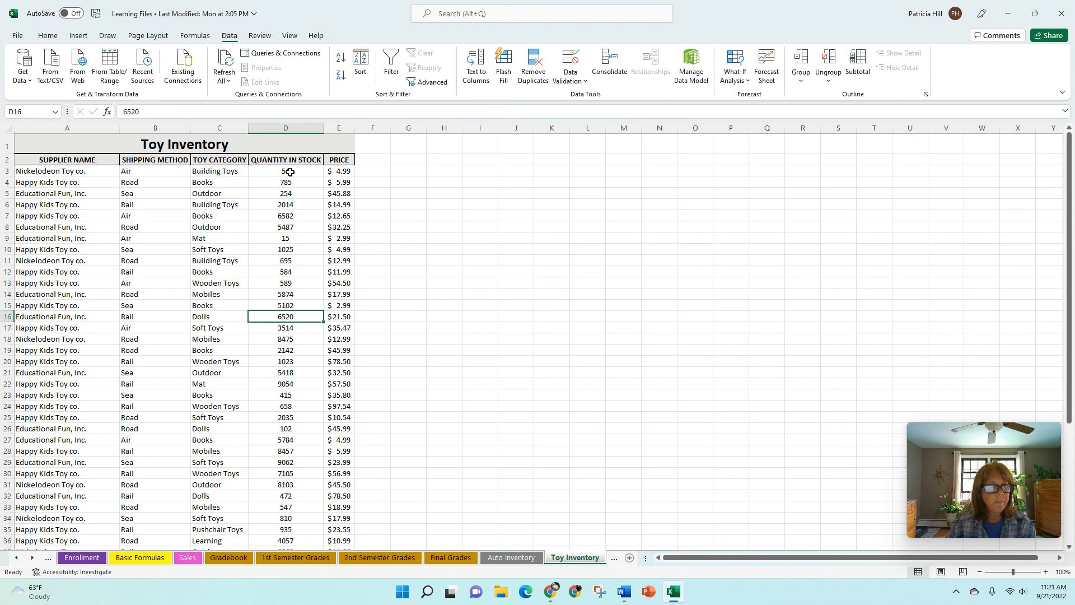
Step: Circle the invalid data in Quantity in Stock cells D3:D52, and clear the validation circles after reviewing them
left_click_drag(290, 172, 285, 521)
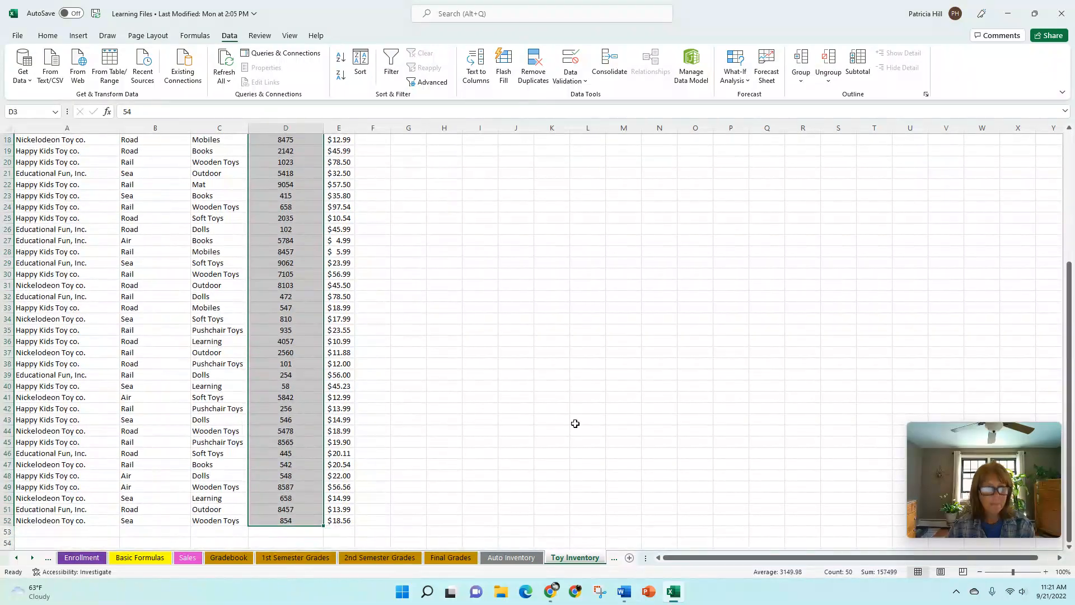
left_click(586, 82)
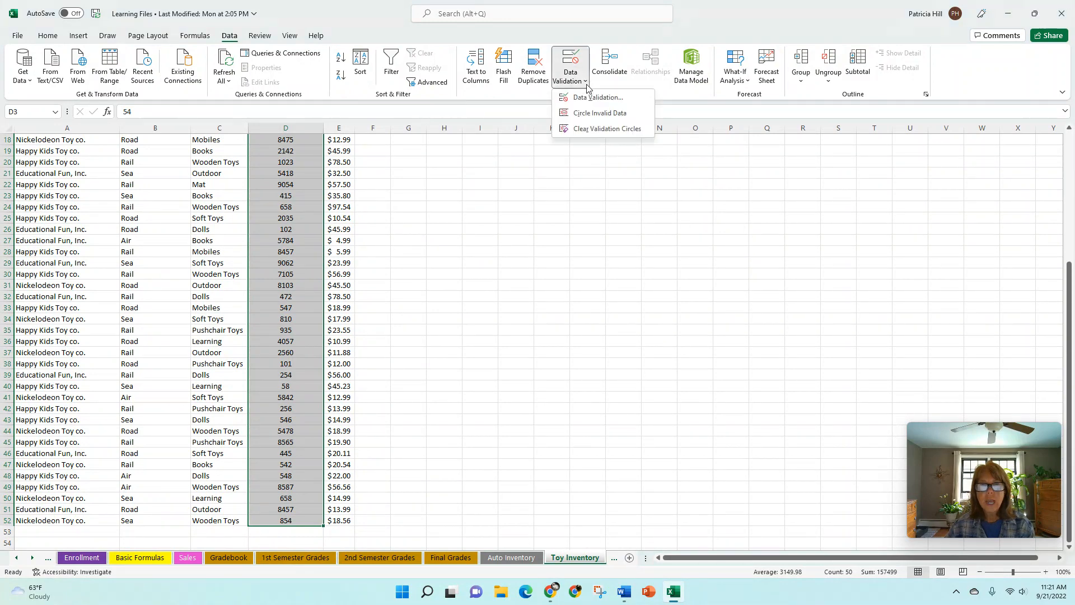
left_click(593, 116)
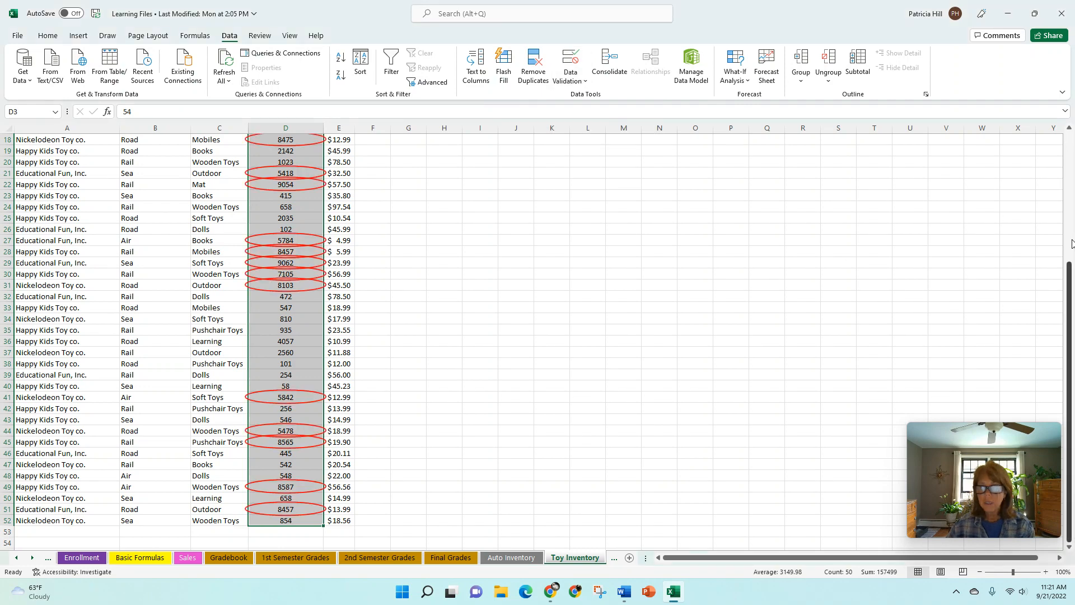
left_click_drag(1071, 298, 1037, 168)
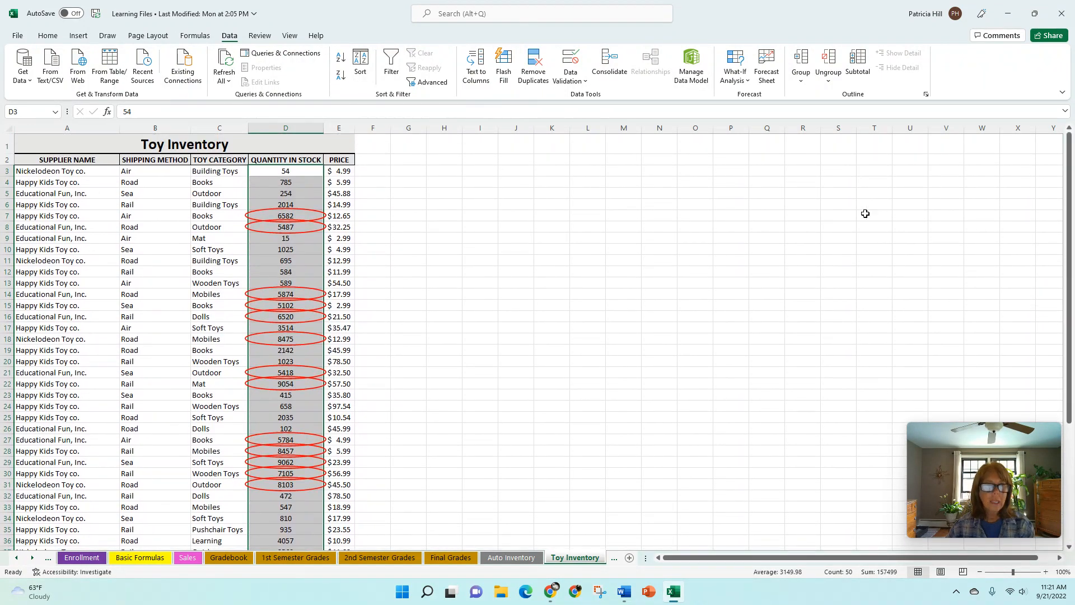
left_click(586, 84)
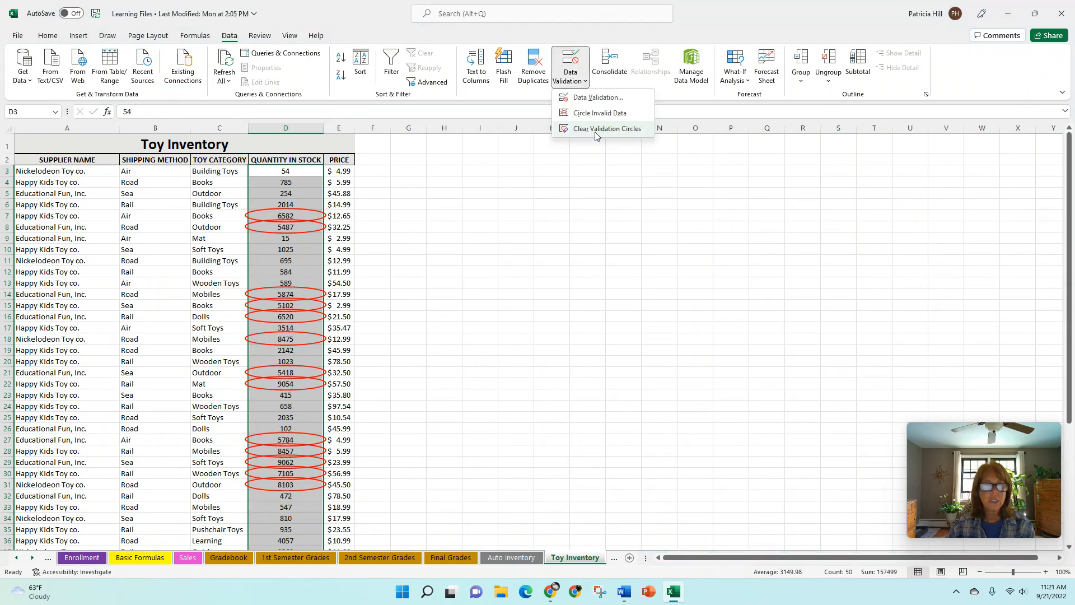
left_click(597, 129)
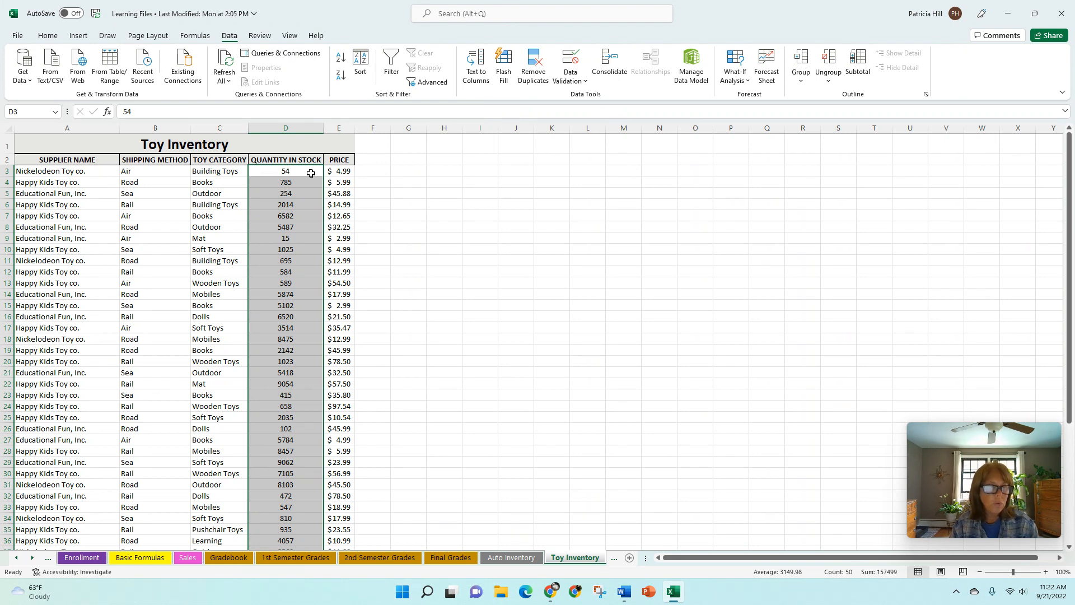
Step: Add the validation input message "Only enter numbers between 0-5000" to the Quantity in Stock cells, without a title
left_click(586, 82)
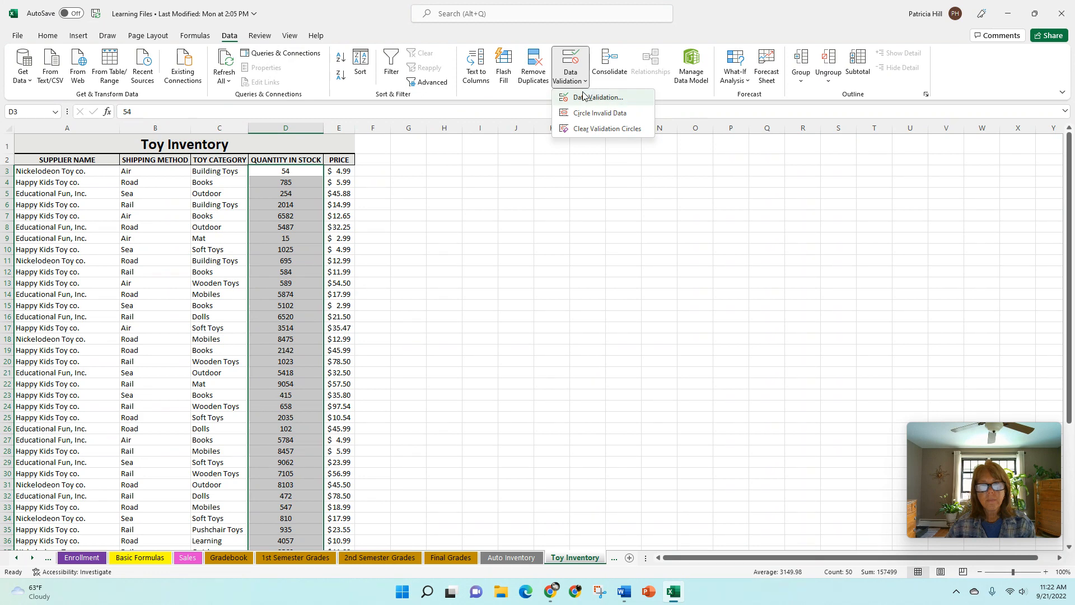
left_click(583, 97)
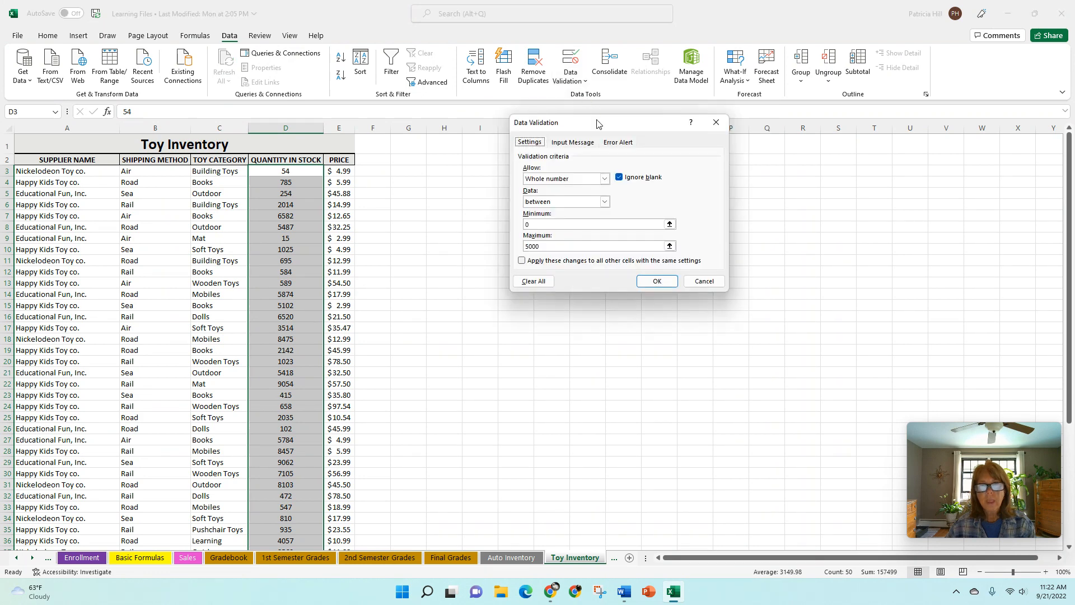
left_click(581, 147)
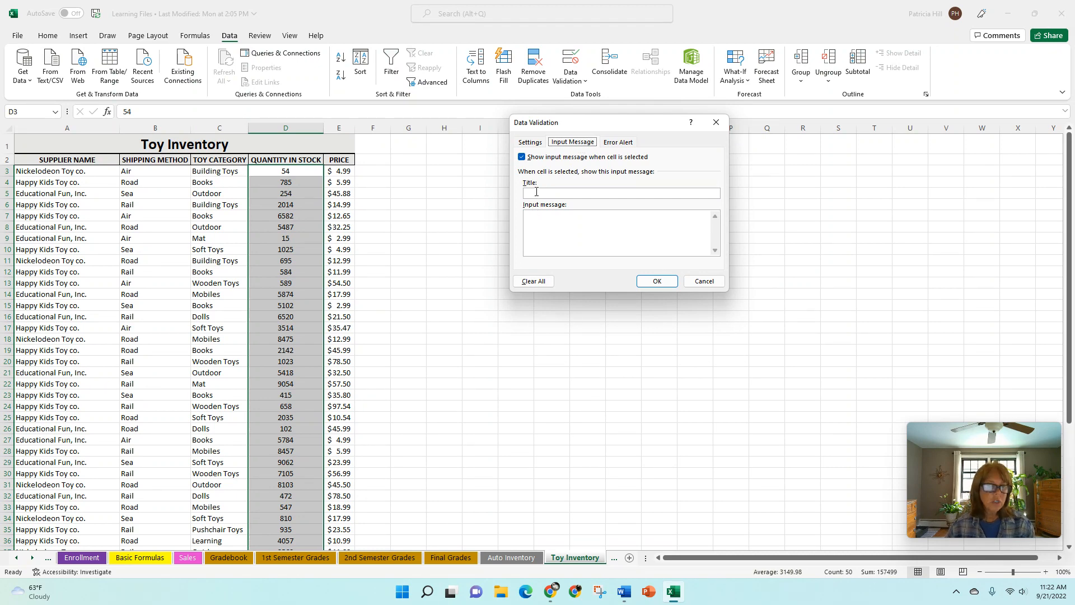
left_click(560, 219)
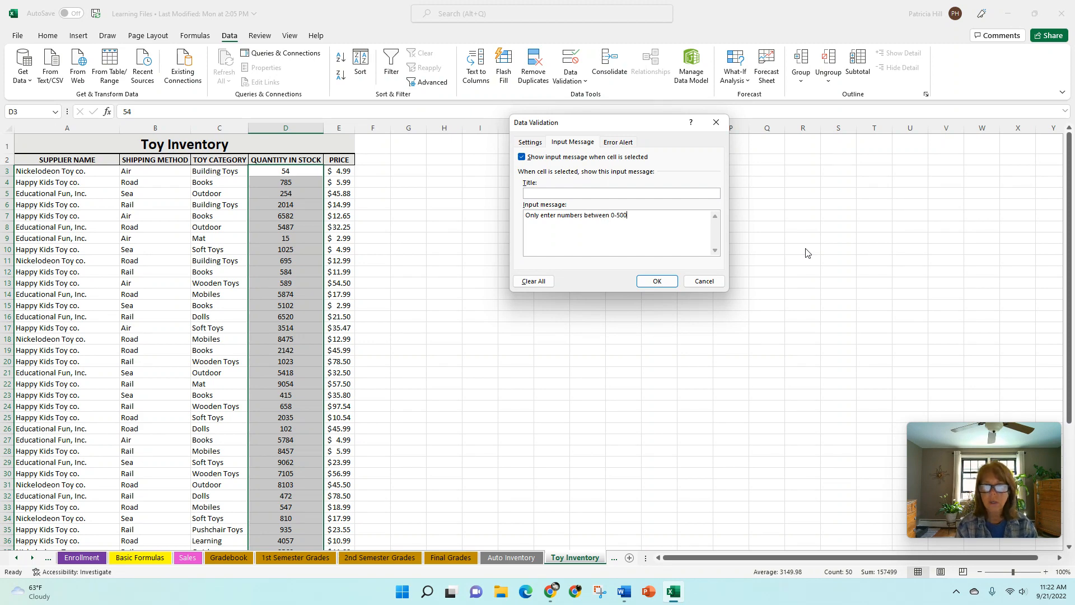
left_click(657, 281)
Step: Check the input message on several Quantity in Stock cells between D4 and D21
left_click(423, 227)
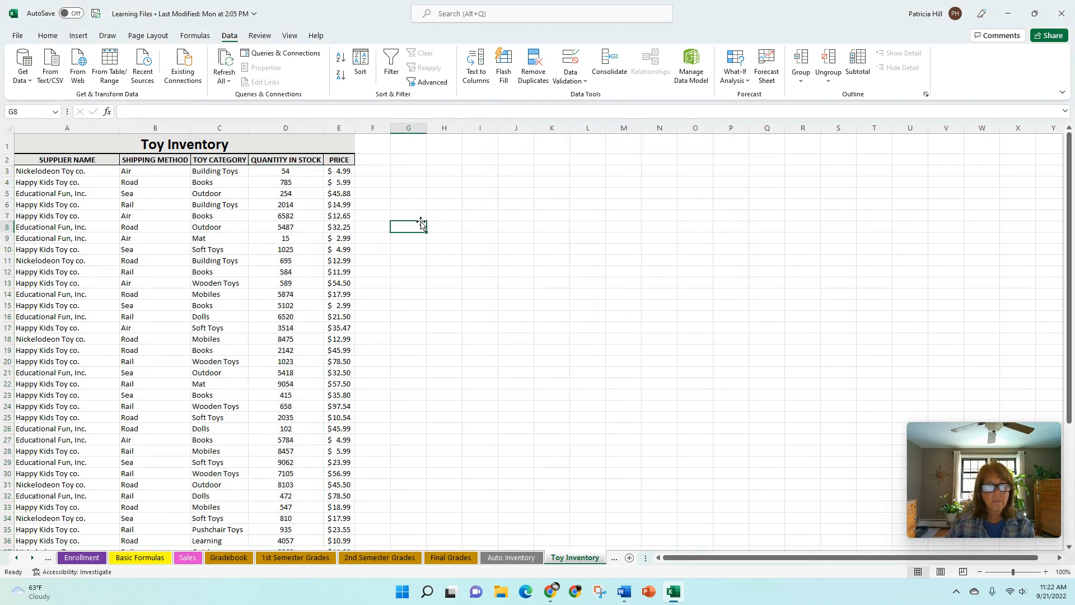
left_click(297, 191)
left_click(283, 181)
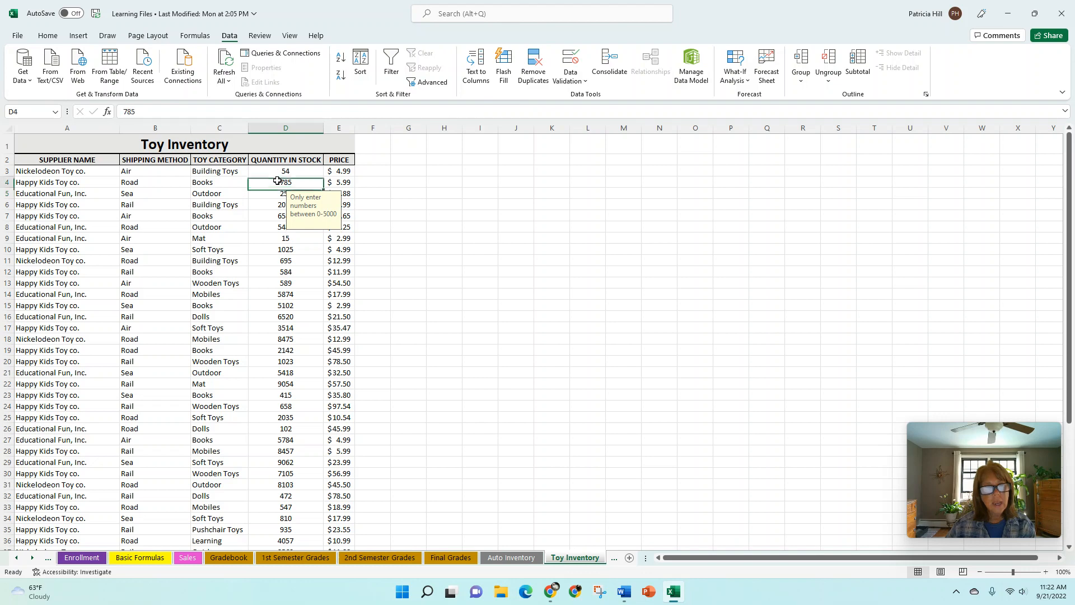
left_click(271, 214)
left_click(270, 238)
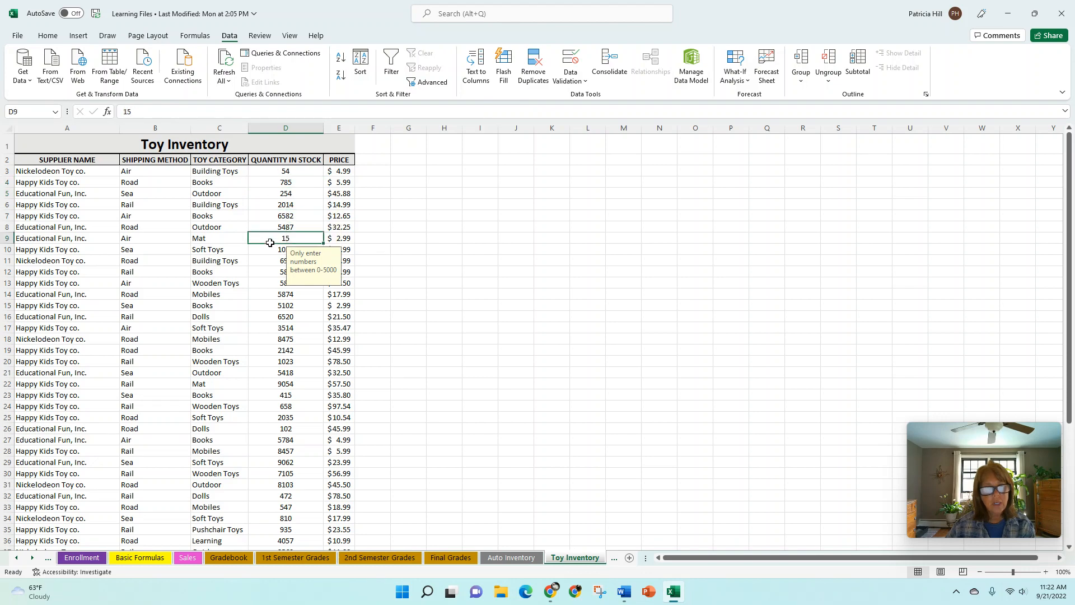
left_click(269, 272)
left_click(273, 304)
left_click(285, 373)
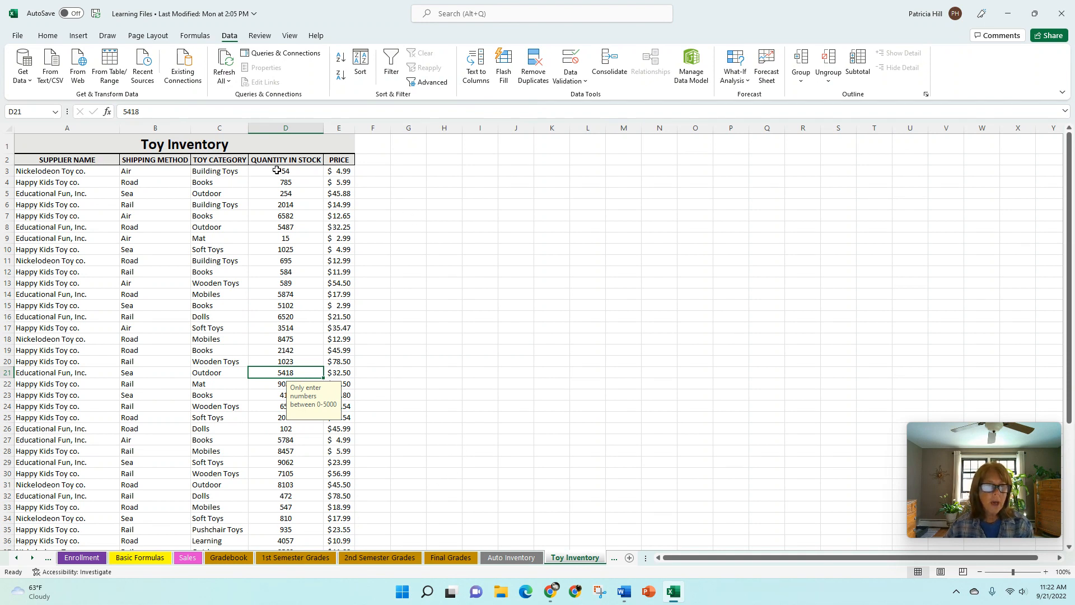
Step: Add a Stop-style error alert with the message "Only enter numbers between 0-5000!!!!" to Quantity in Stock cells D3:D52, without a title
left_click_drag(276, 170, 284, 531)
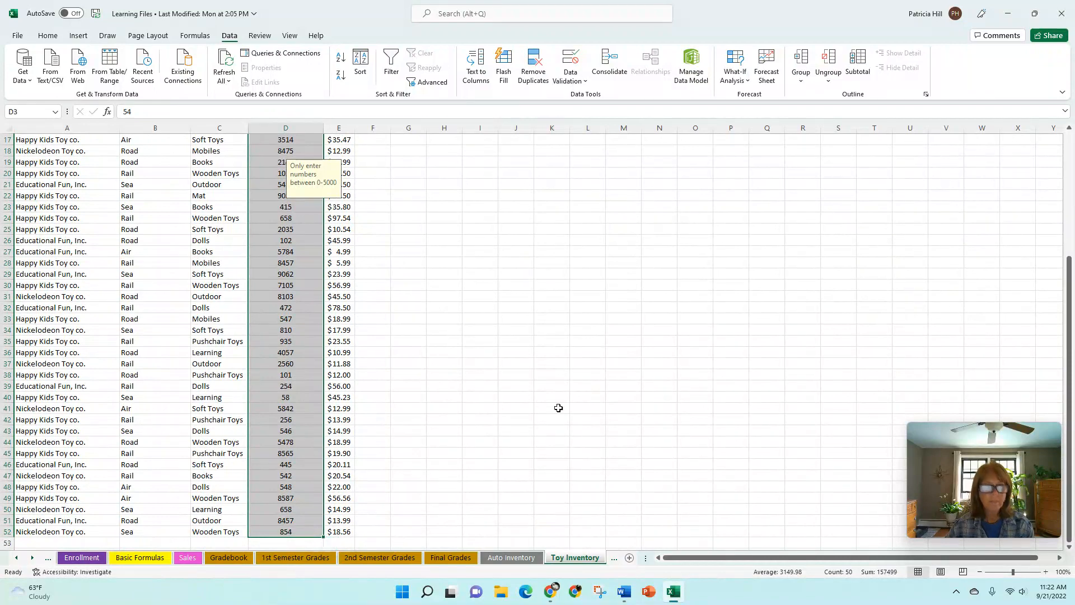
left_click(586, 81)
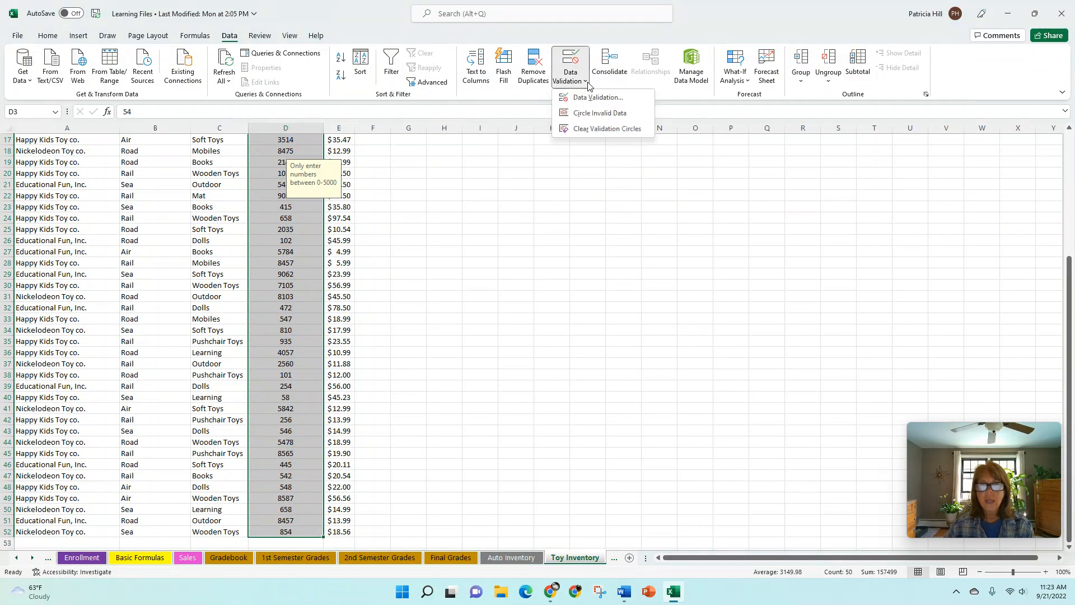
left_click(589, 98)
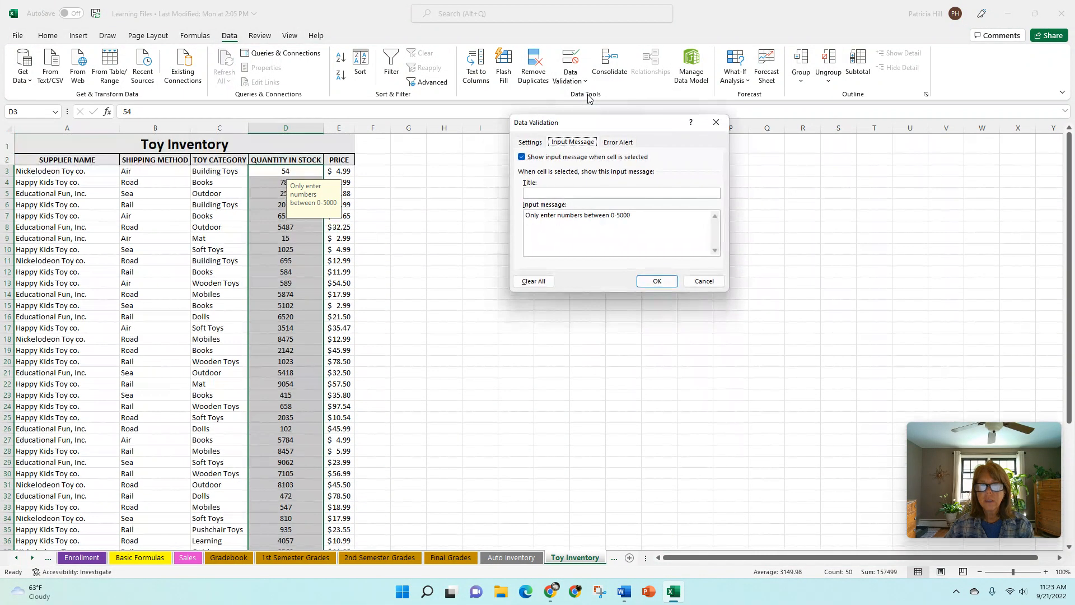
left_click(620, 145)
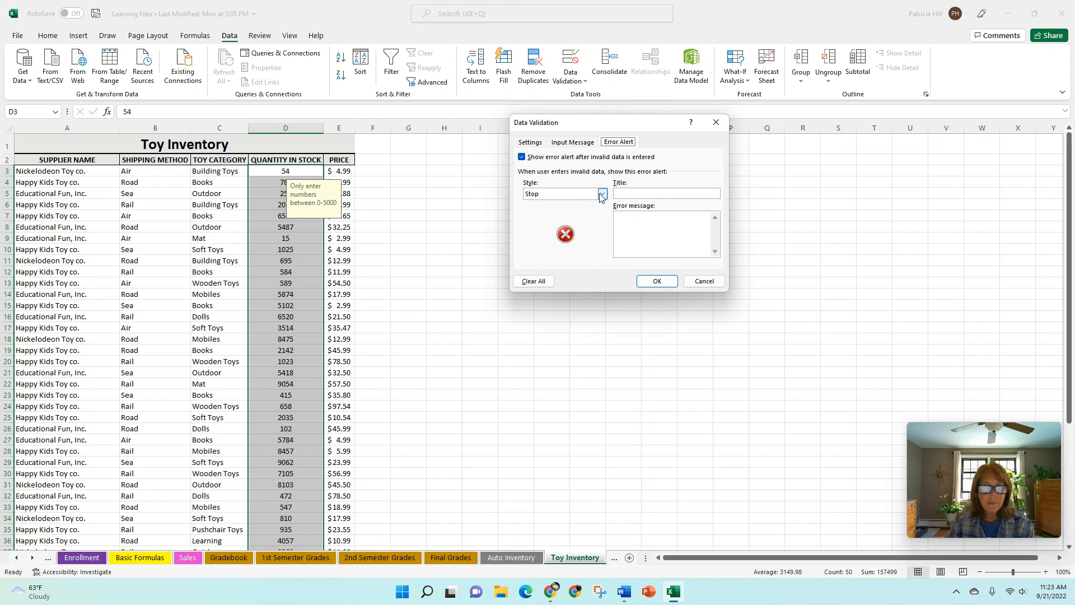
left_click(644, 219)
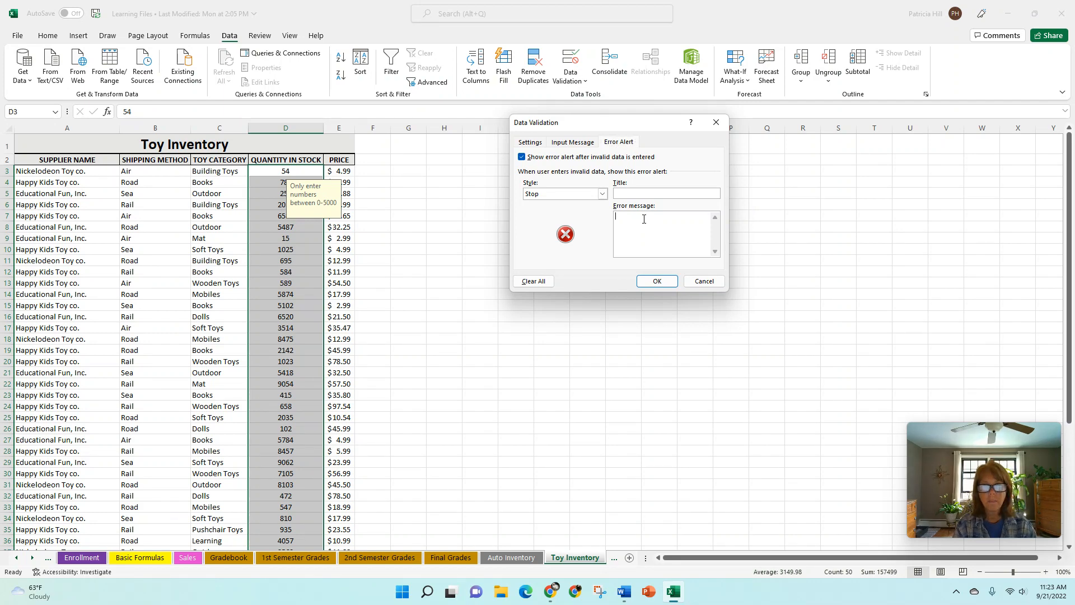
type("Only enter n")
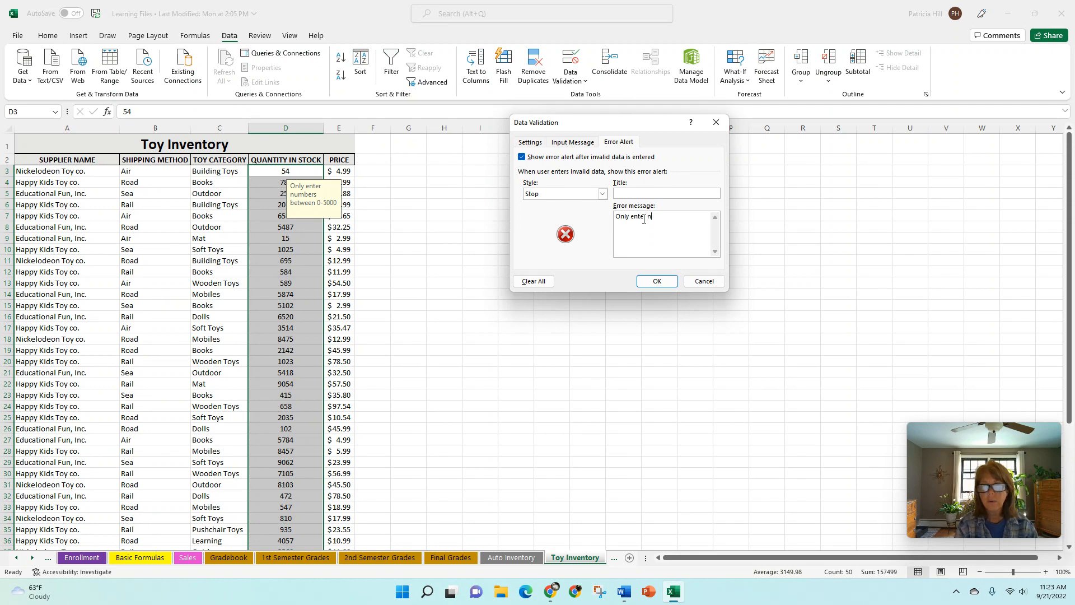
type("umbers between 0-")
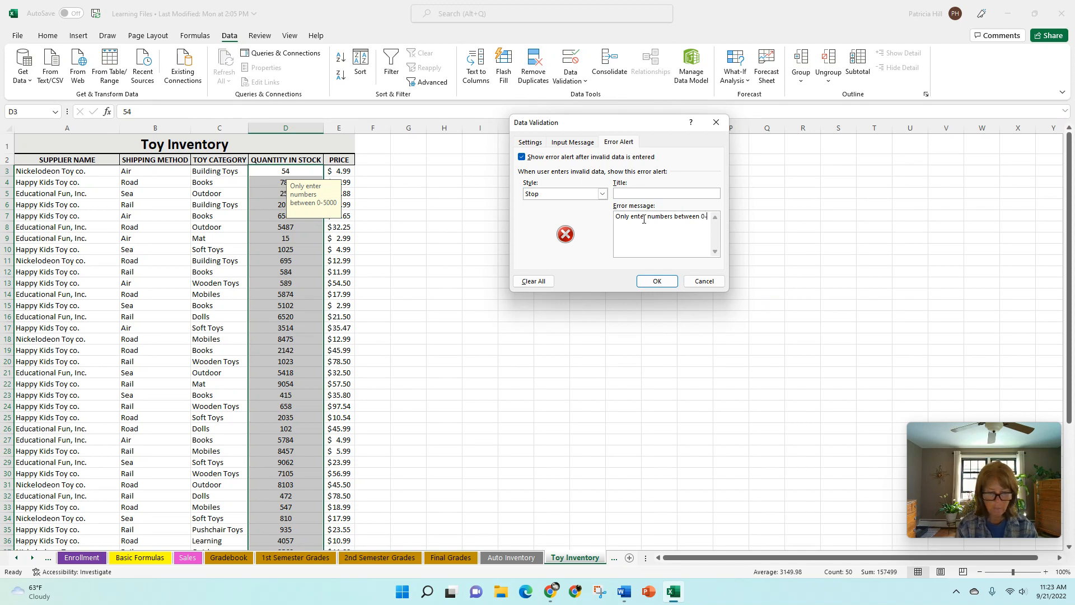
type("000!!!!")
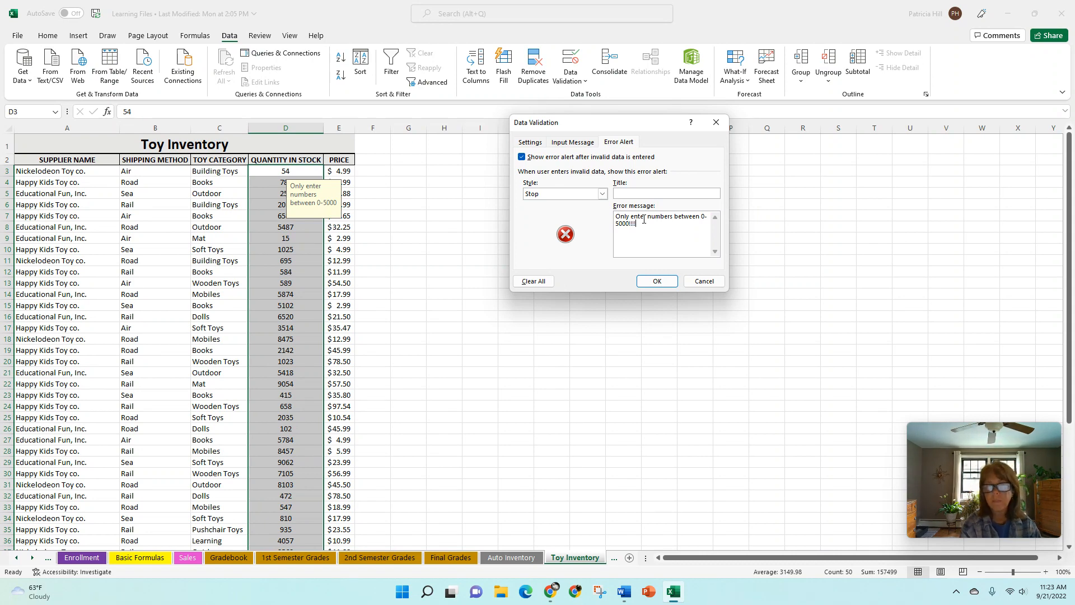
left_click(657, 281)
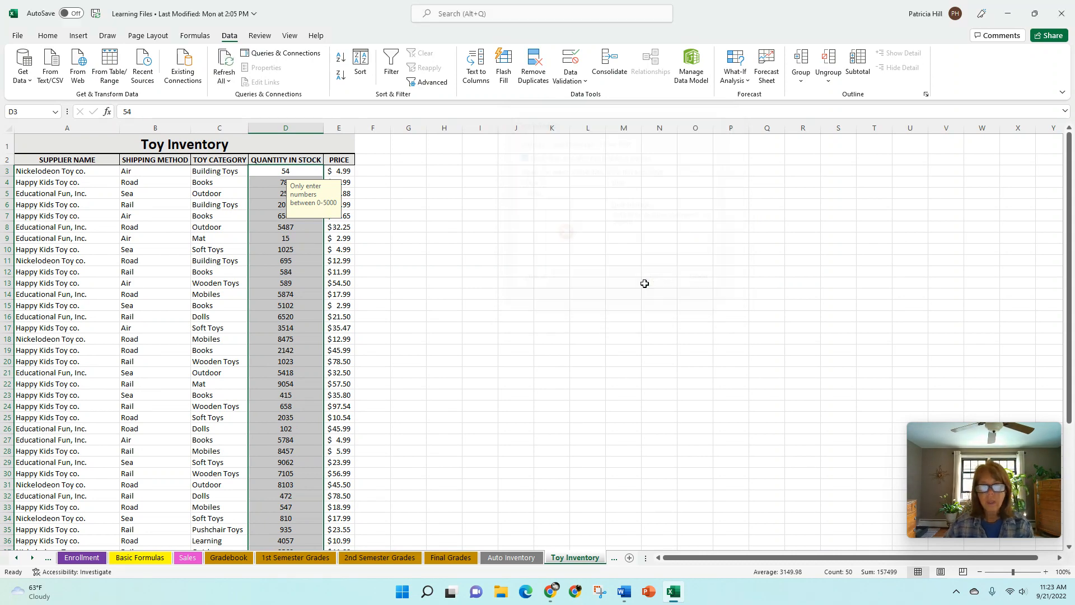
Step: Test the Stop alert by entering 6000 in cell D6, and retry the entry with 2
left_click(267, 209)
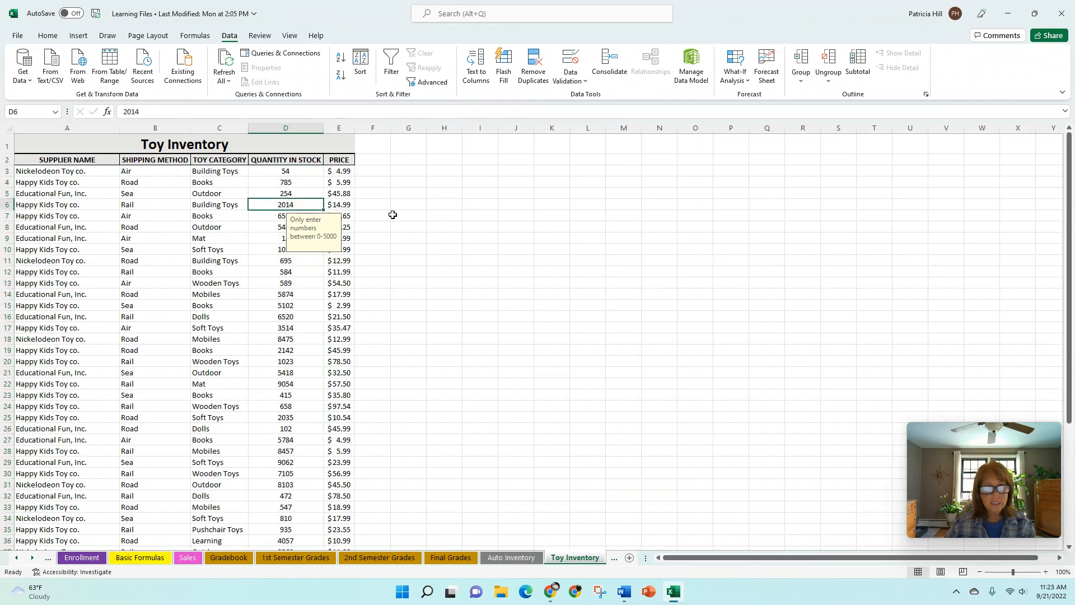
type("6000")
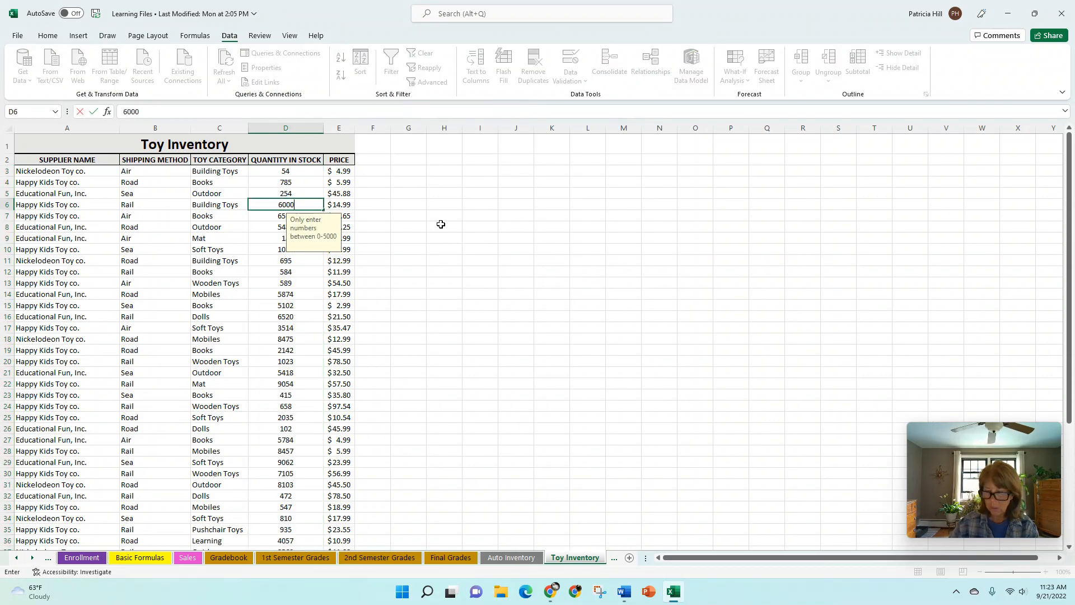
key("Return")
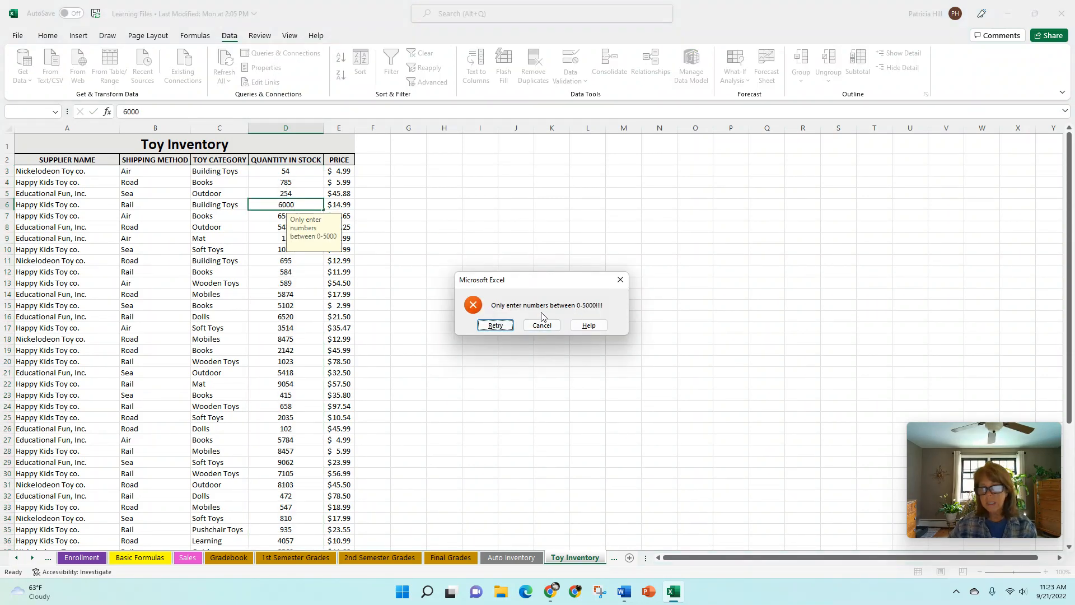
left_click(496, 326)
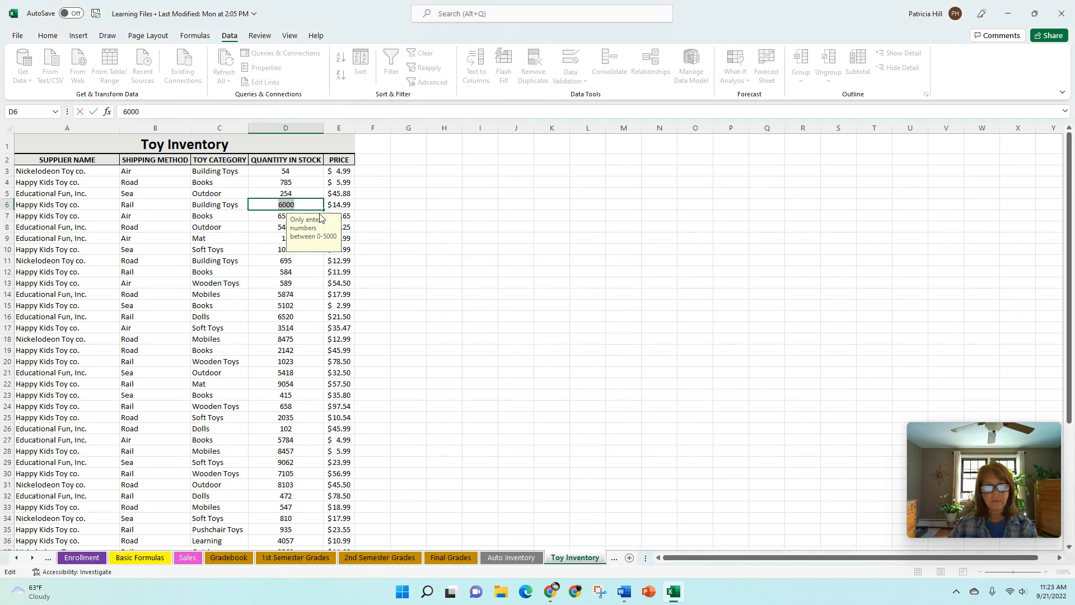
key("Escape")
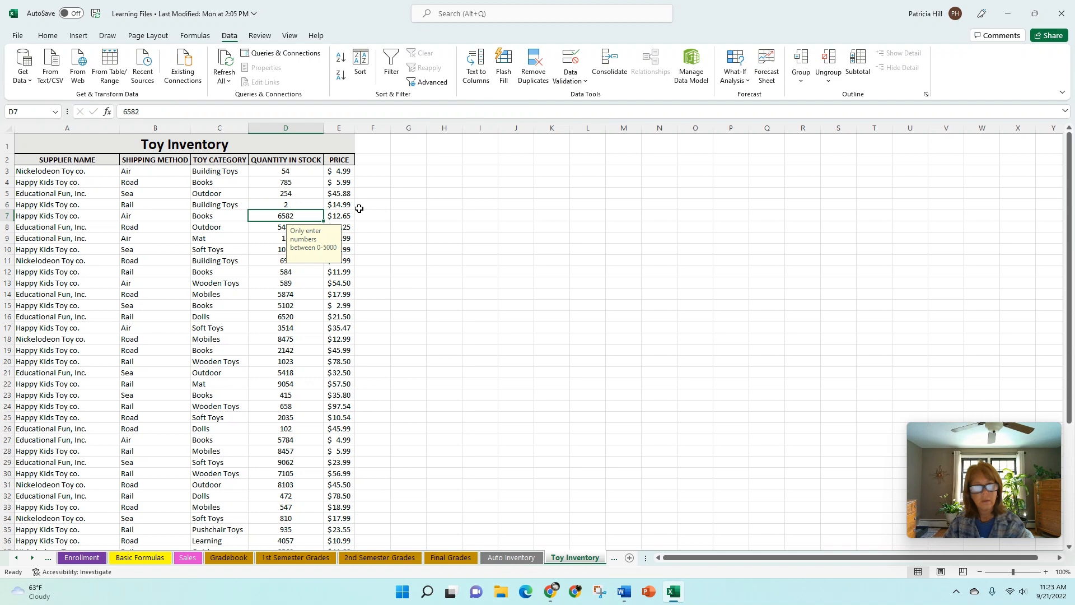
Step: Change the validation error alert style to Warning for Quantity in Stock cells D3:D52
left_click(282, 172)
left_click_drag(283, 172, 297, 528)
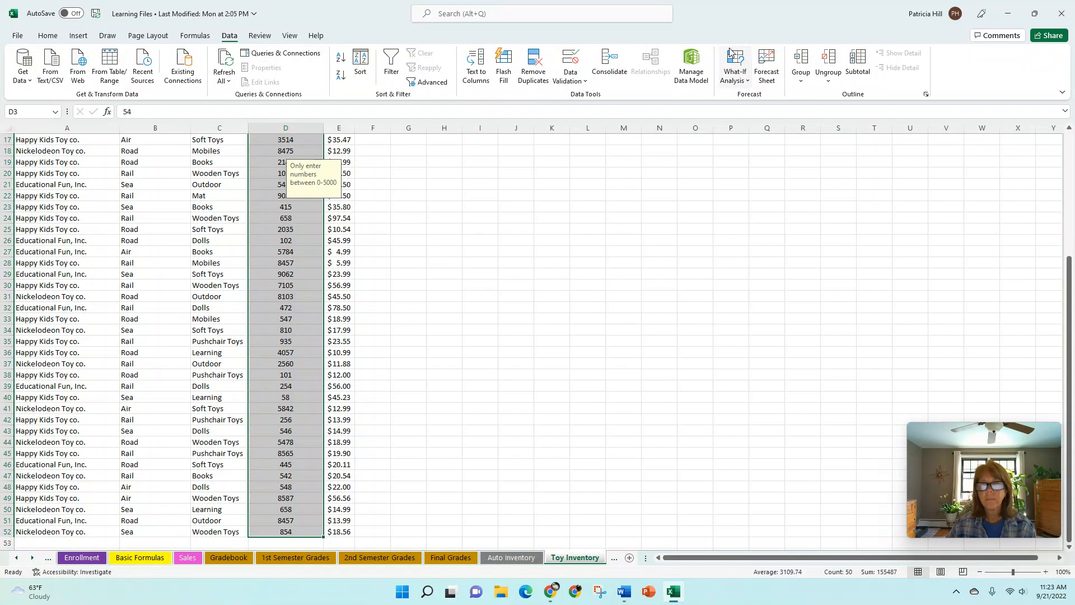
left_click(573, 80)
left_click(599, 98)
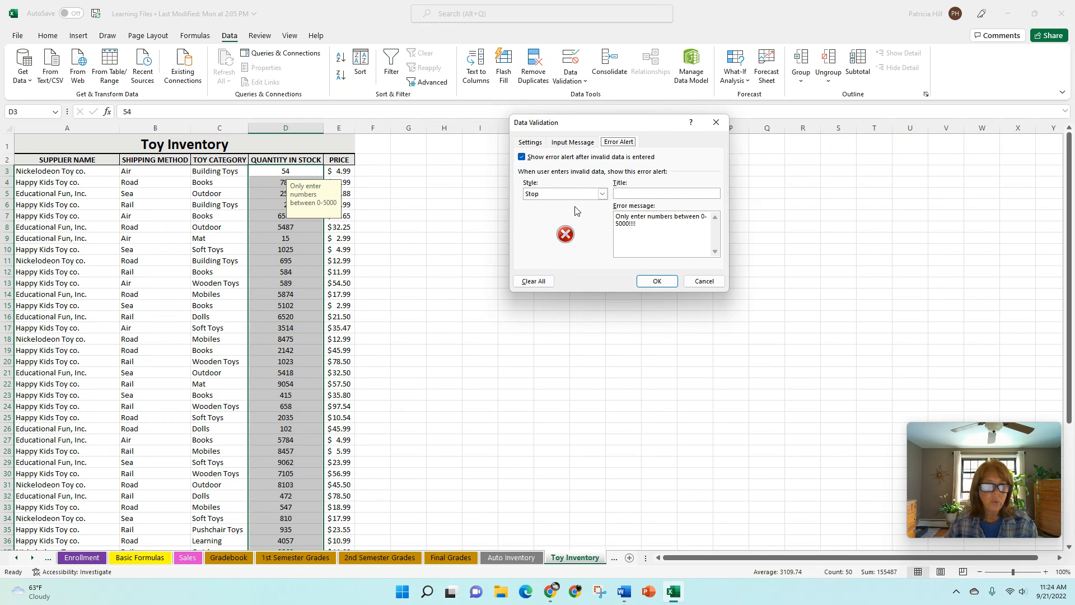
left_click(602, 194)
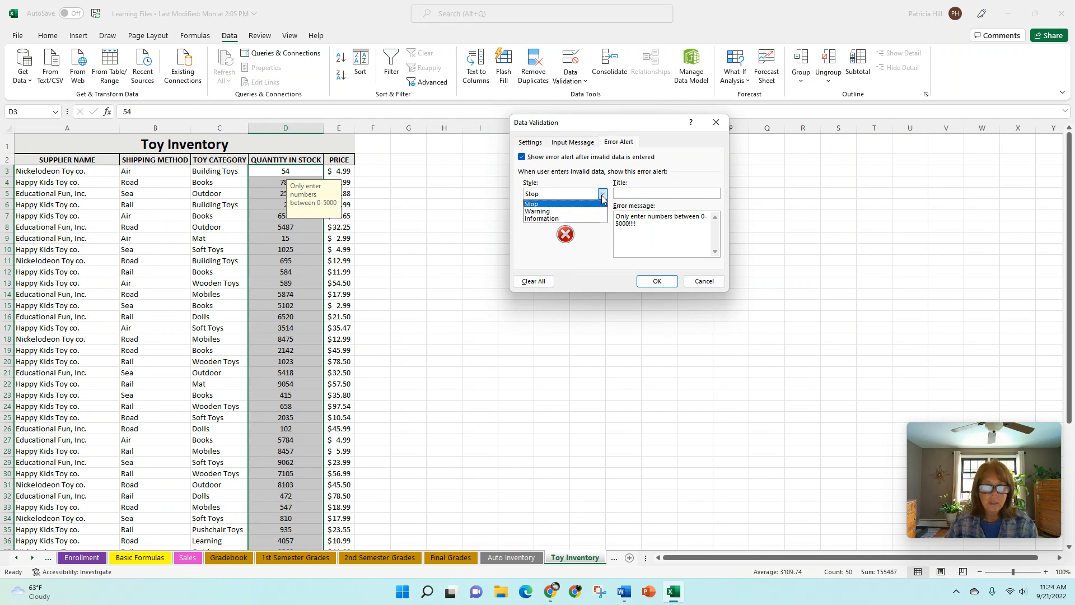
left_click(572, 215)
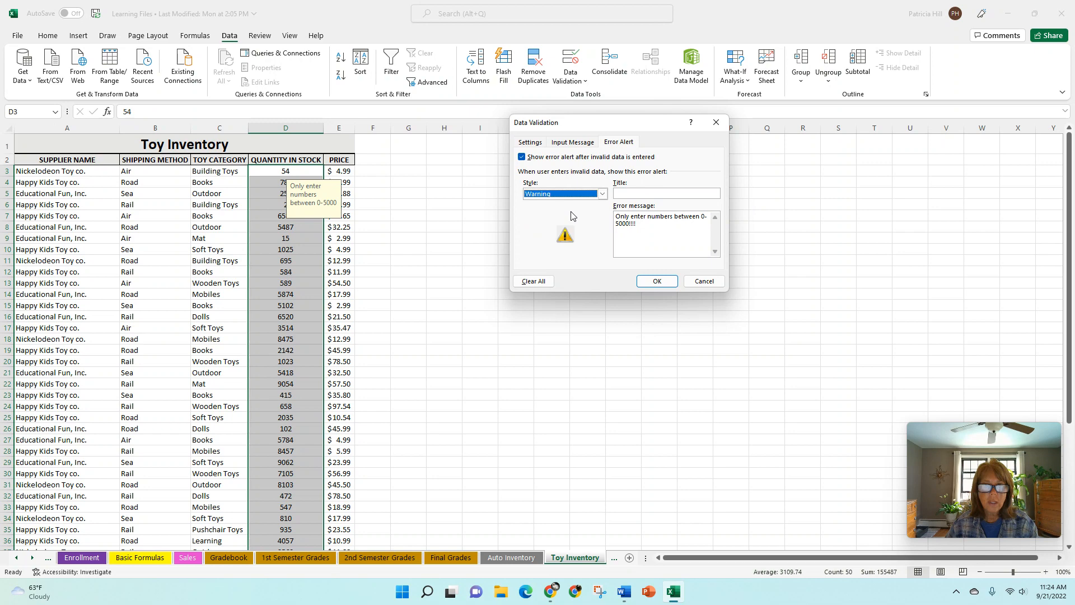
left_click(656, 282)
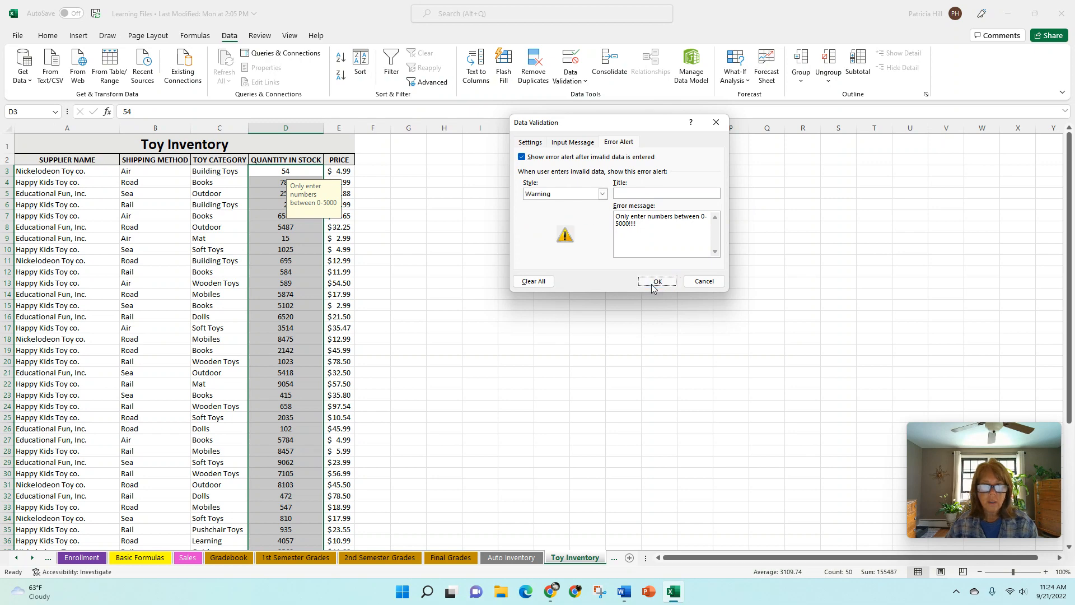
Step: Test the Warning alert by entering 6000 in cell D3 and choosing to continue with the value
left_click(286, 173)
type("6000")
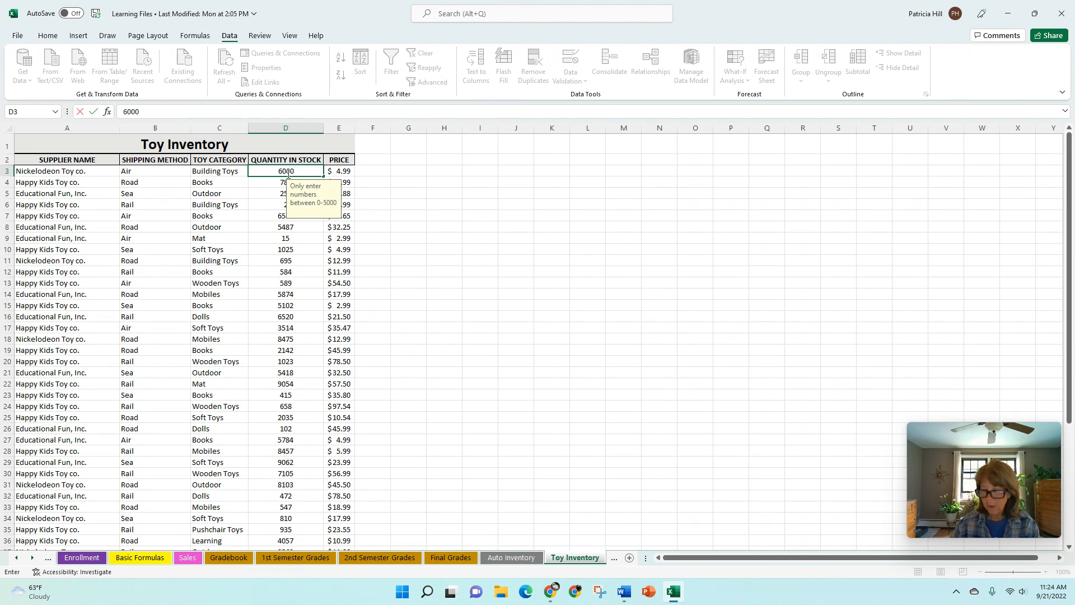
key("Return")
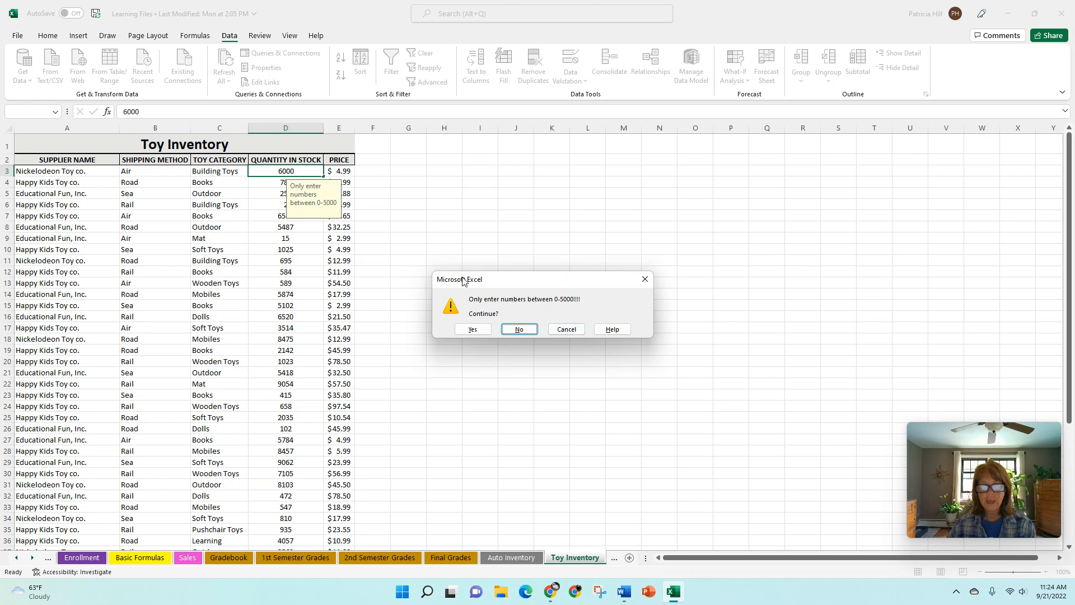
left_click(465, 330)
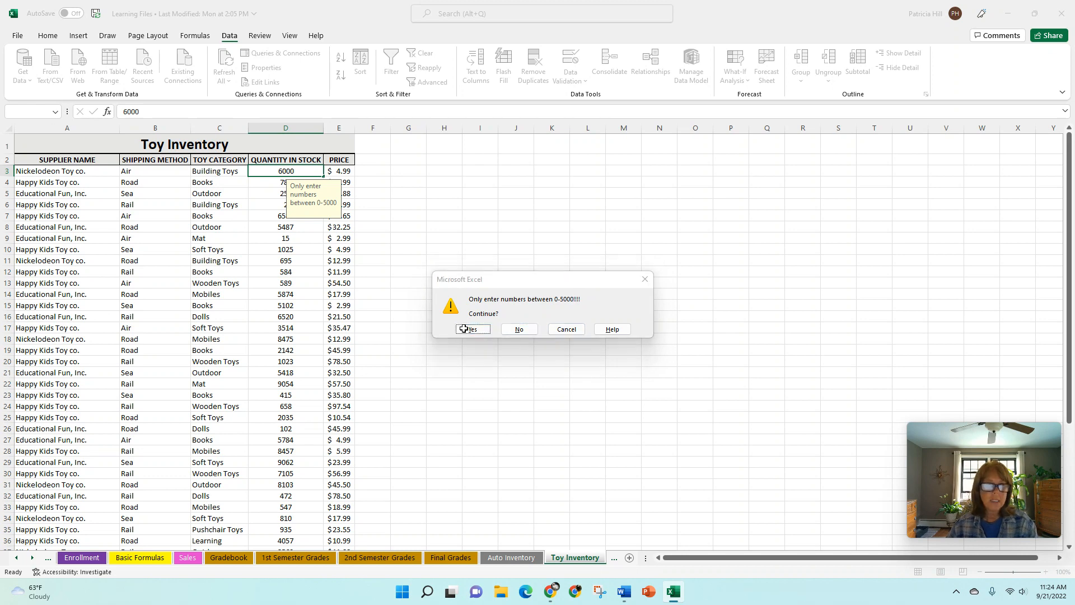
Step: Change the validation error alert style to Information for Quantity in Stock cells D3:D52
left_click(291, 170)
left_click_drag(291, 170, 301, 523)
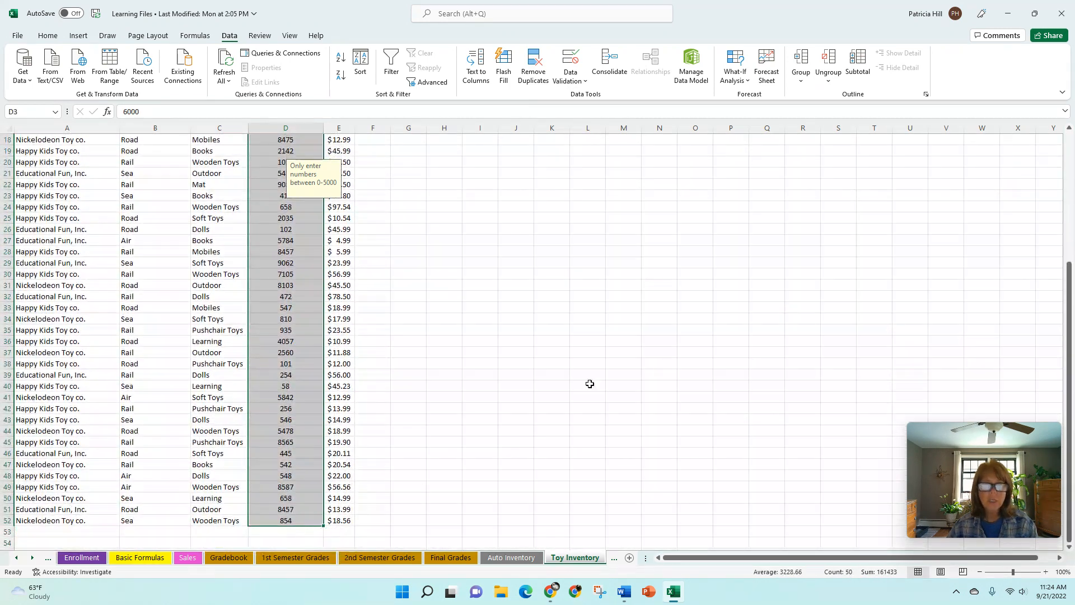
left_click(585, 81)
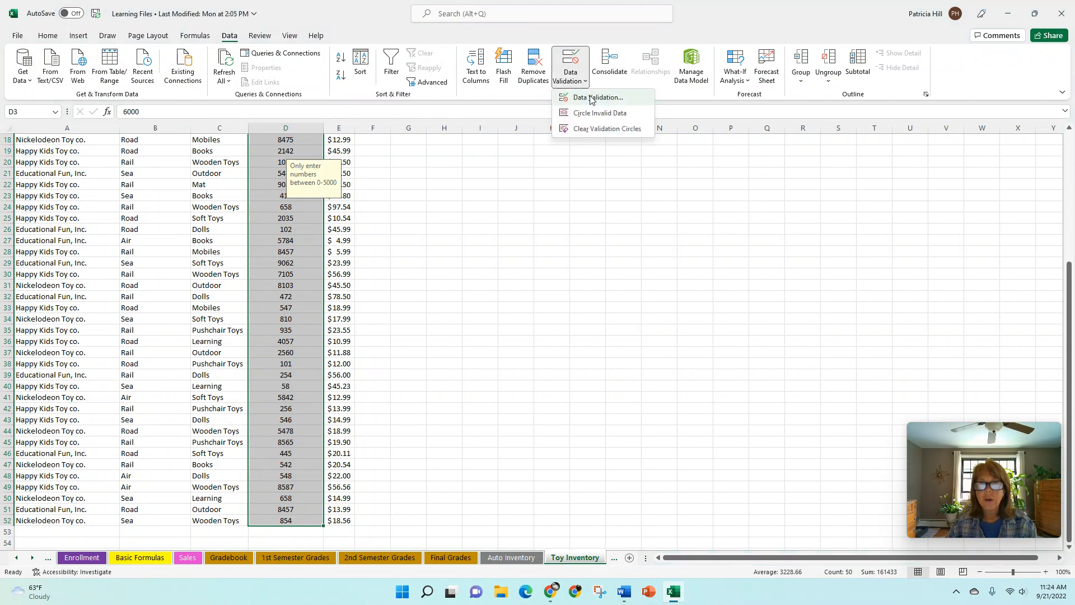
left_click(593, 98)
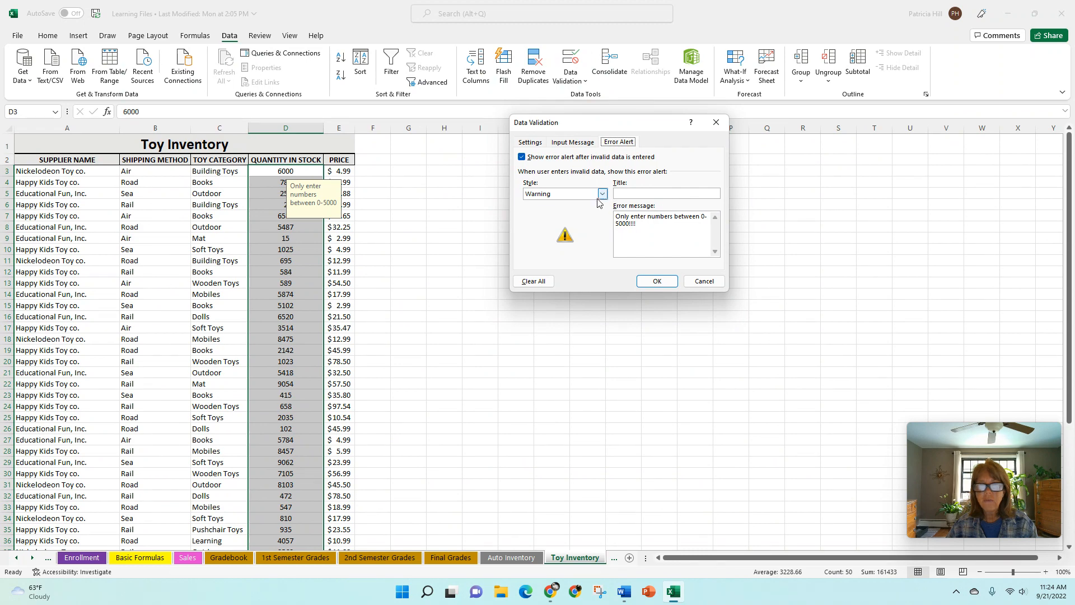
left_click(602, 193)
left_click(563, 218)
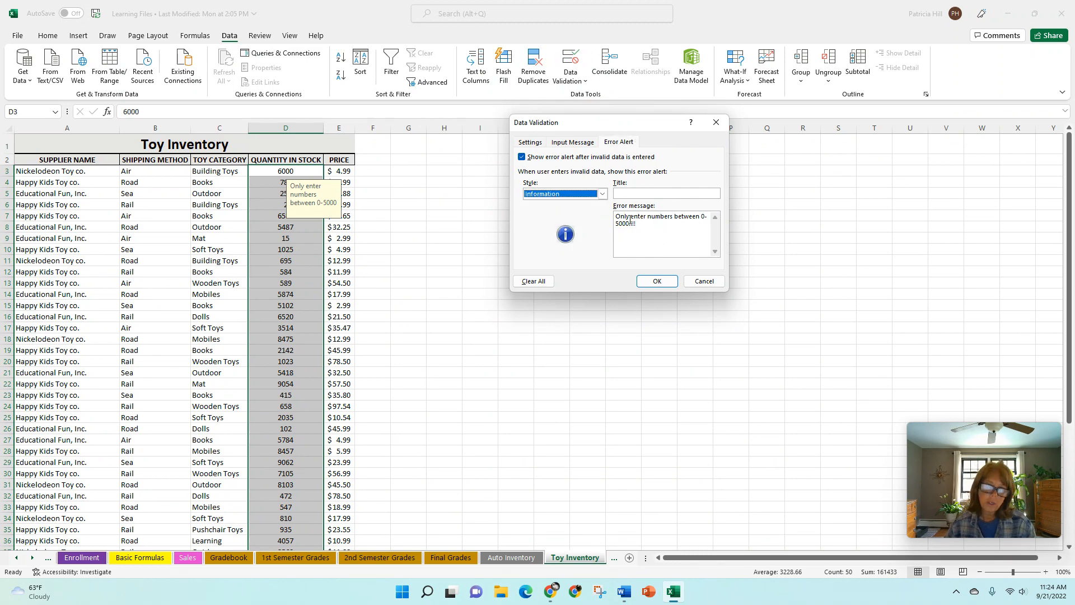
left_click(664, 281)
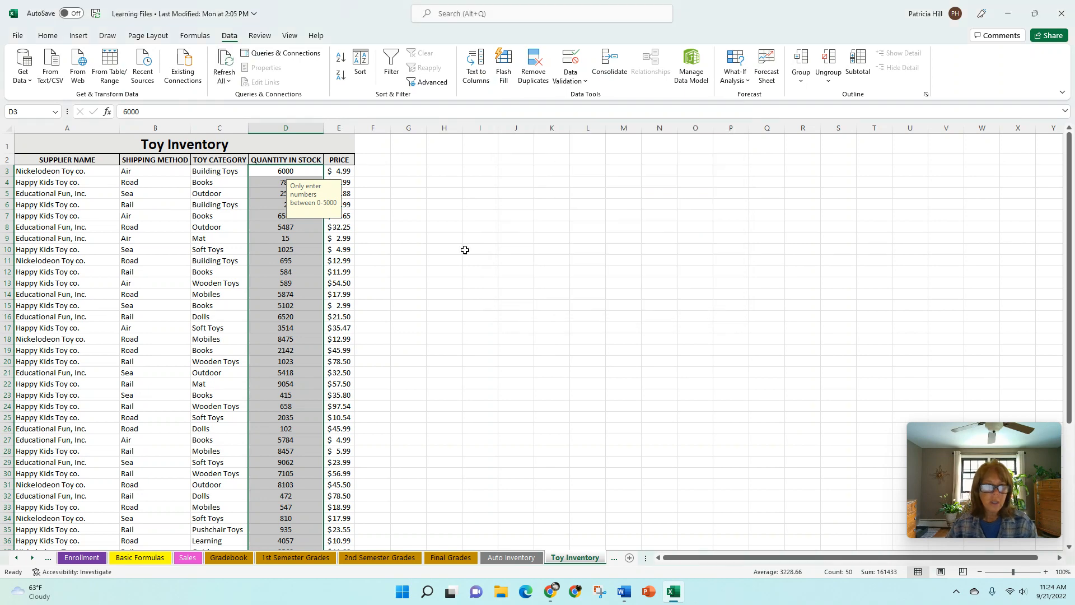
Step: Test the Information alert by entering 6000 in cell D3 again and accepting the value
left_click(279, 171)
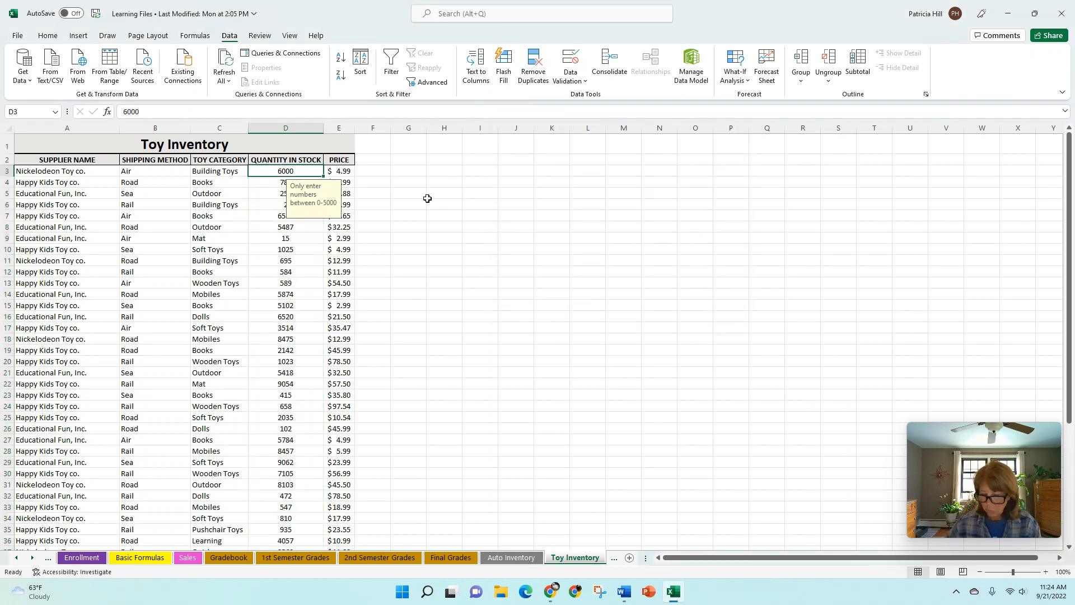
type("6000")
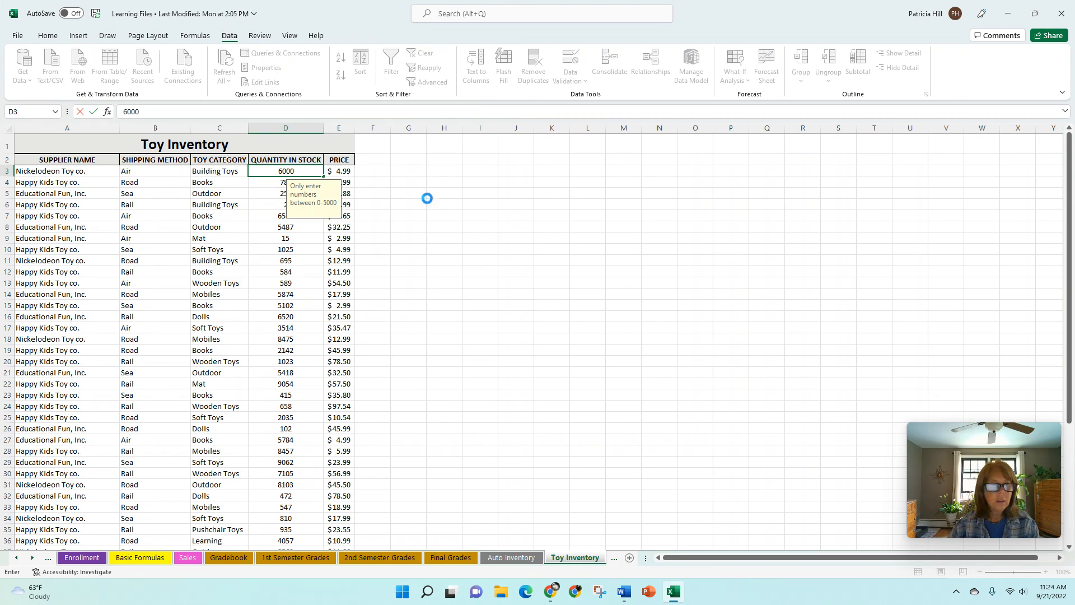
key("Return")
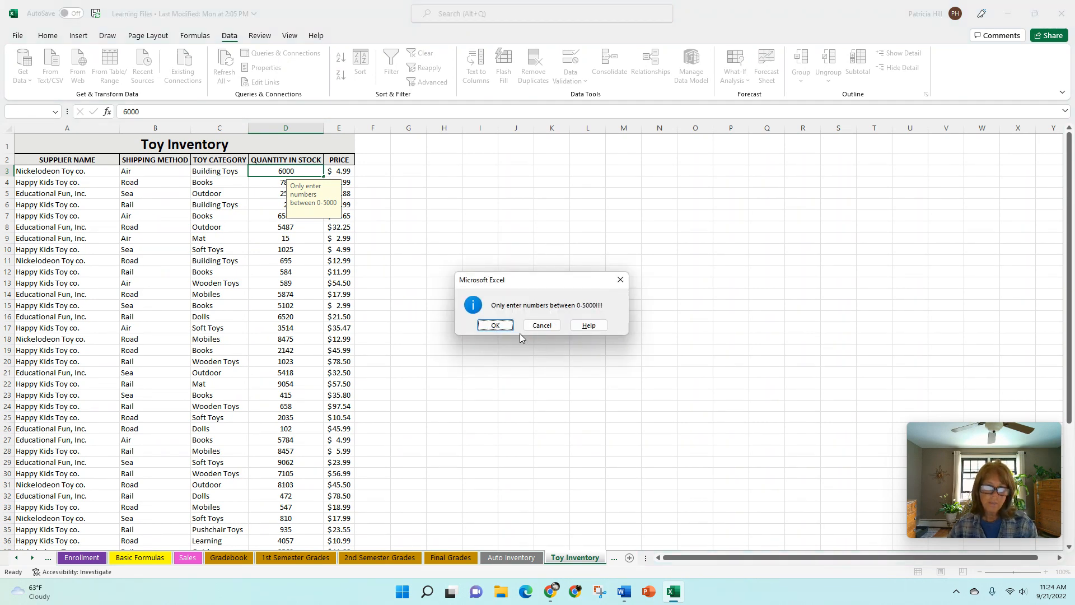
left_click(500, 328)
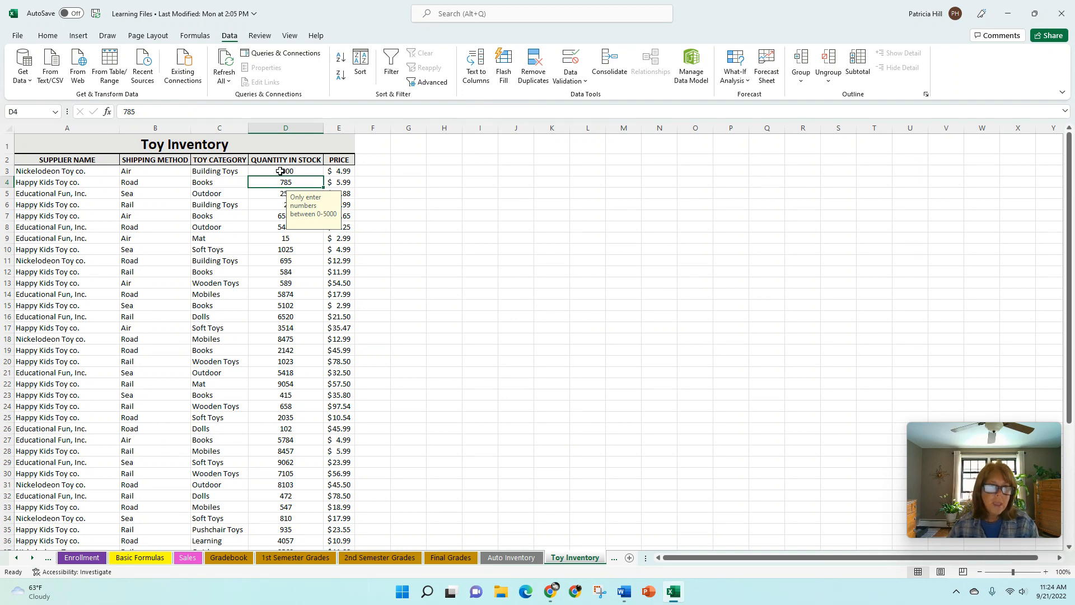
Step: Change the validation error alert style back to Stop for Quantity in Stock cells D3:D52
left_click_drag(280, 171, 296, 529)
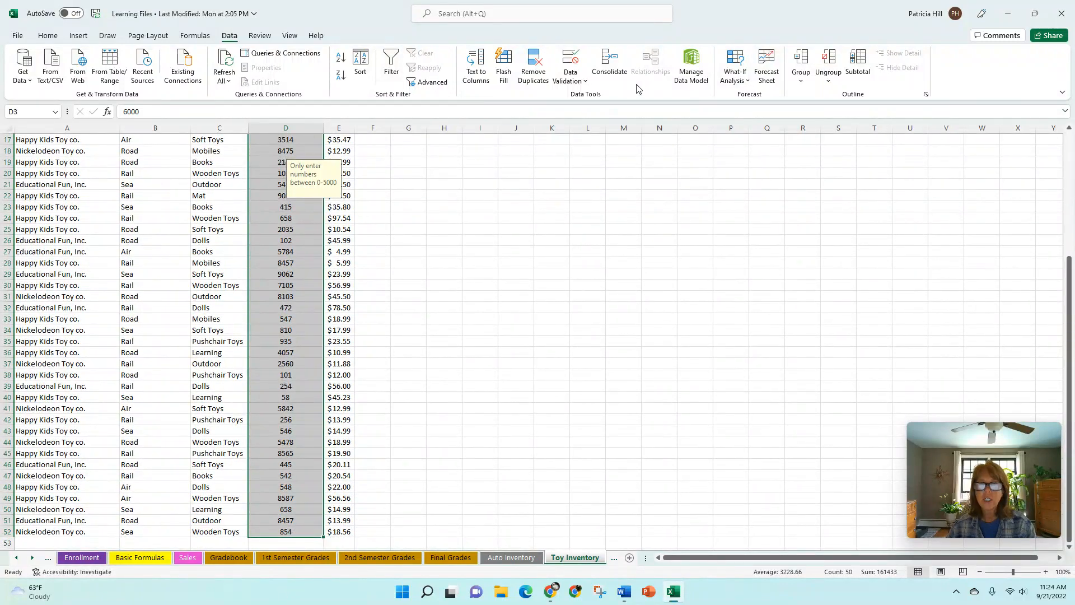
left_click(586, 82)
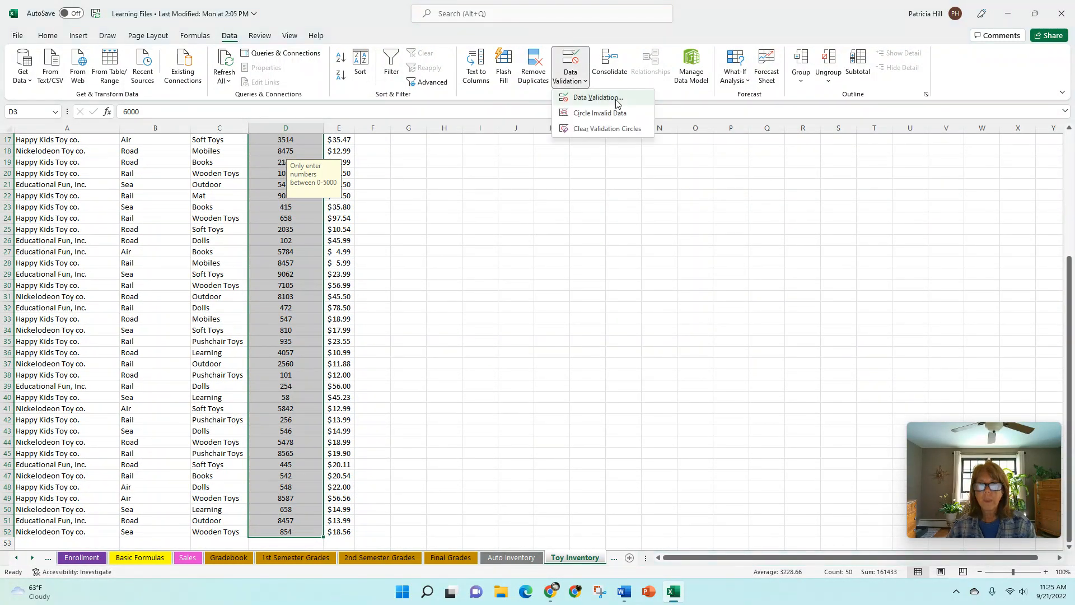
left_click(617, 98)
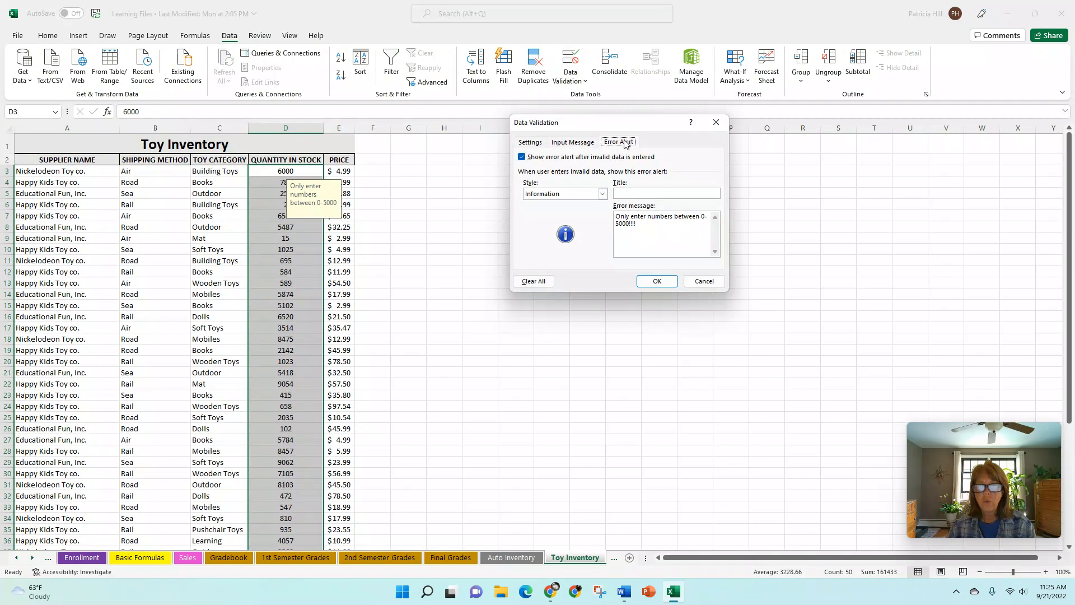
left_click(603, 194)
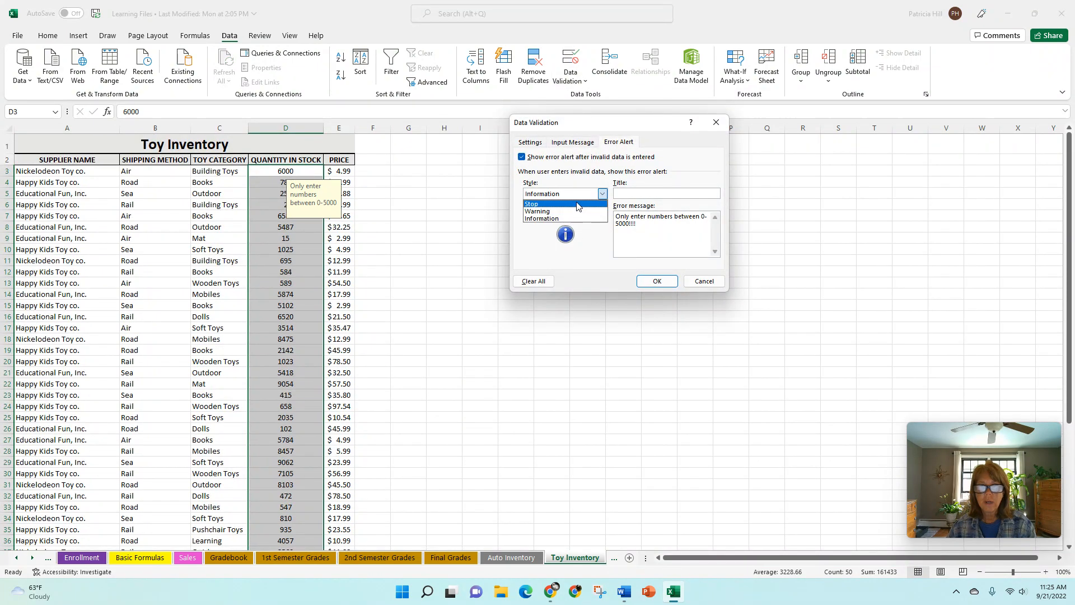
left_click(578, 205)
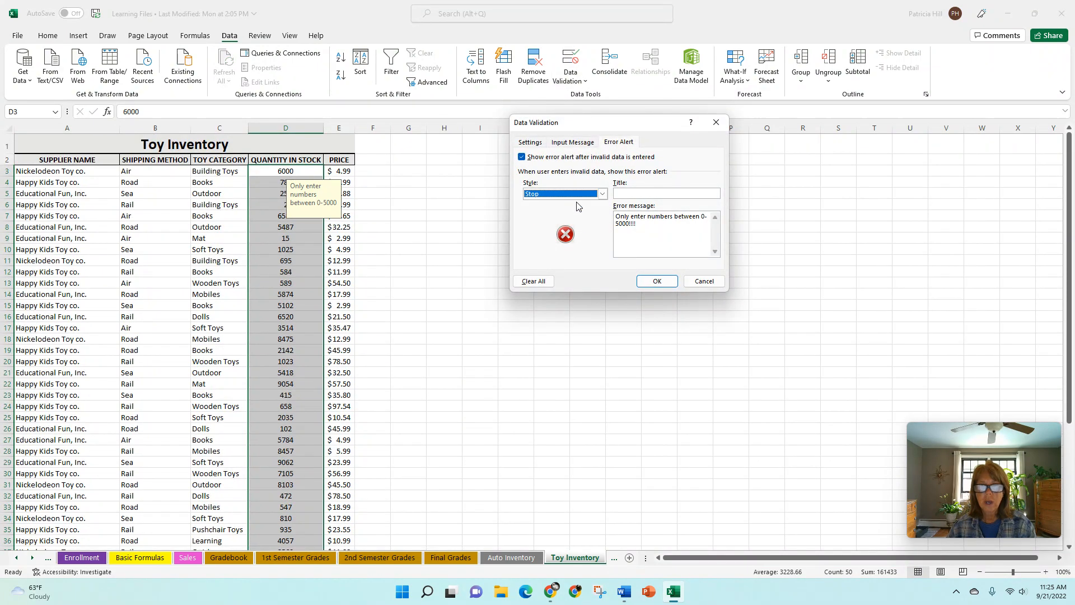
left_click(658, 282)
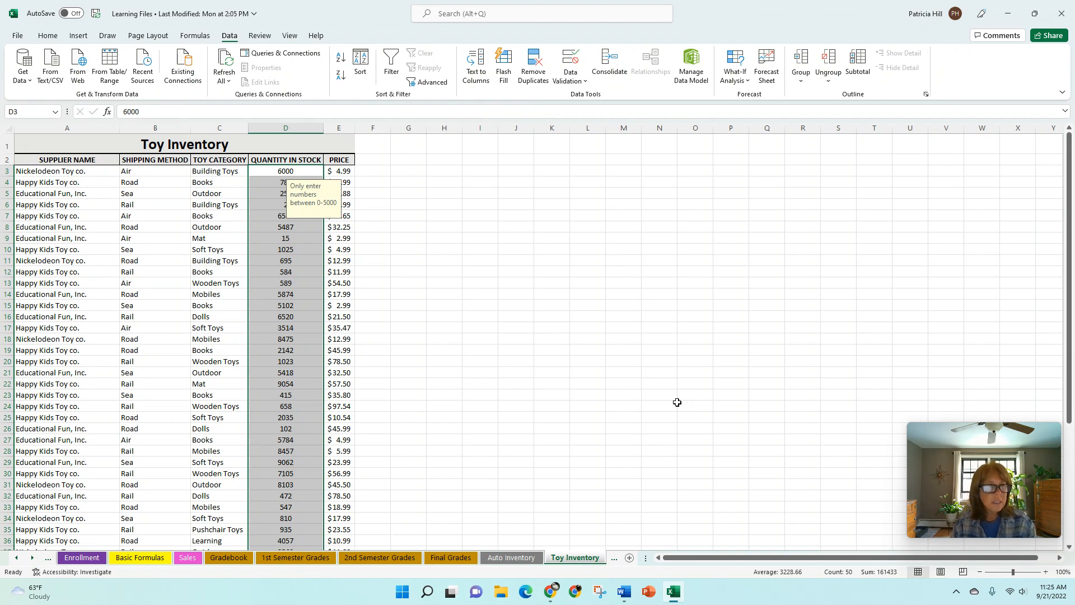
Step: Set the data validation for Shipping Method cells B3:B52 to allow only values from a List
left_click(140, 171)
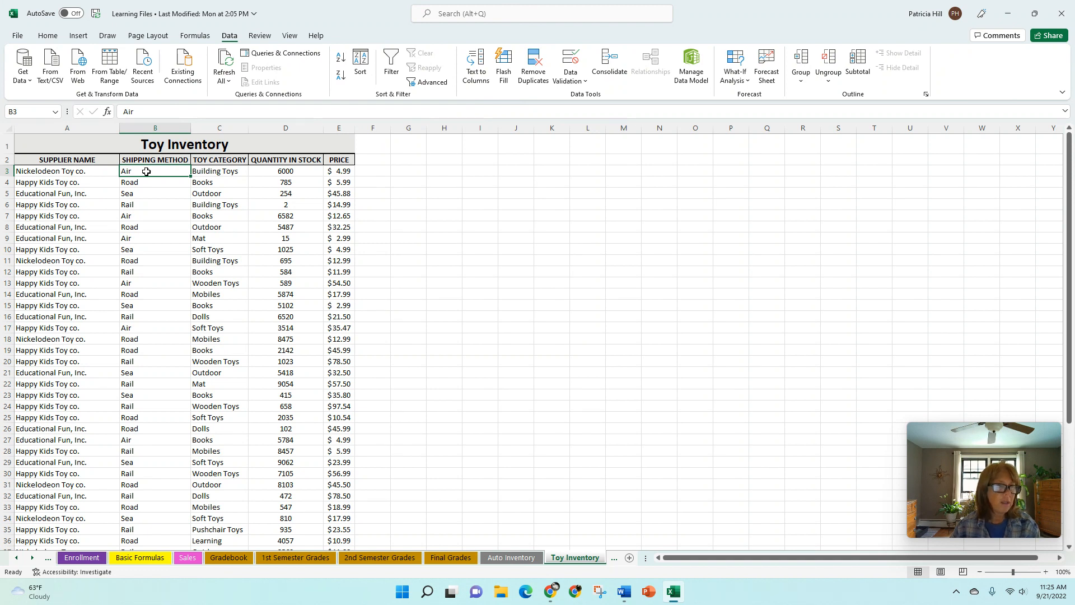
left_click_drag(146, 172, 141, 533)
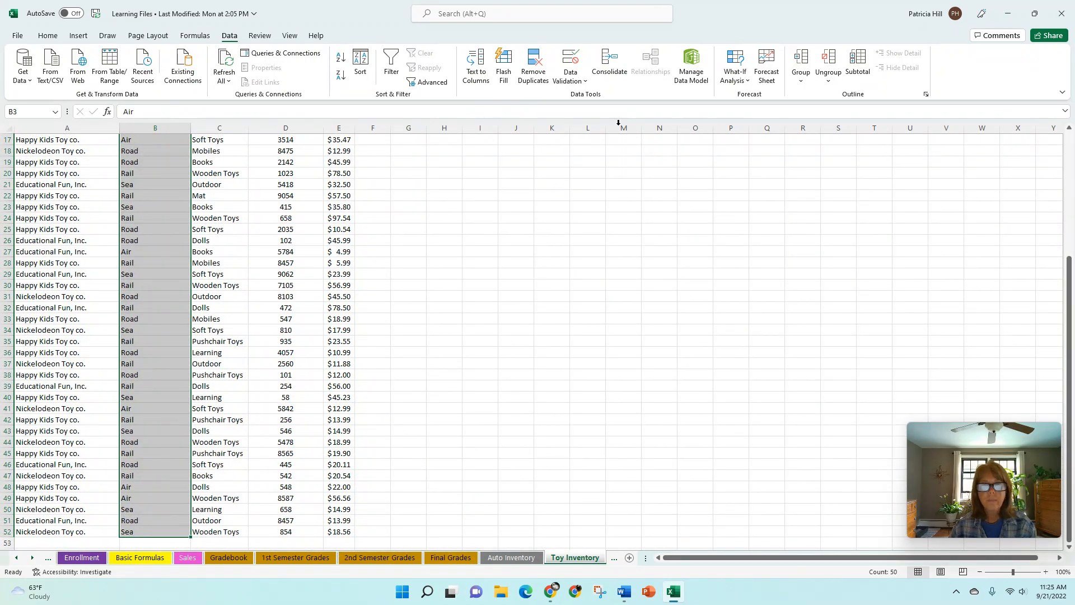
left_click(587, 82)
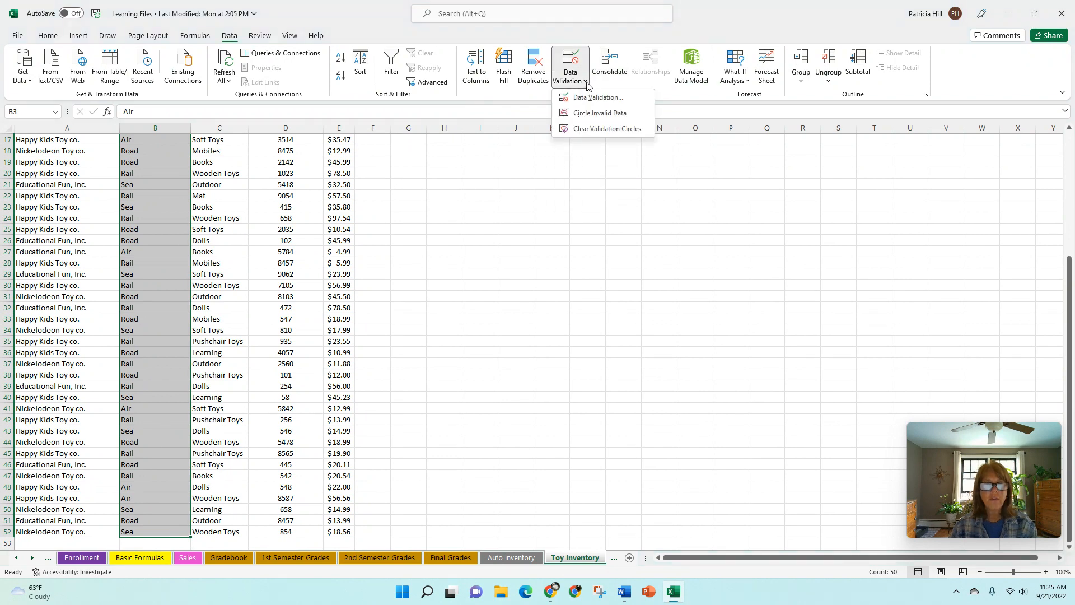
left_click(597, 98)
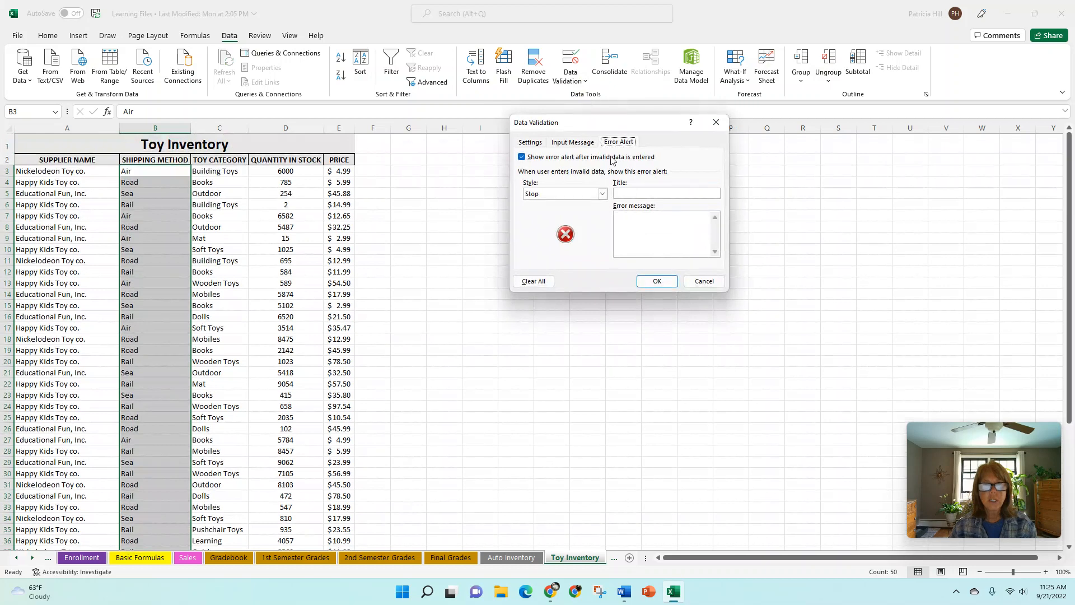
left_click(530, 143)
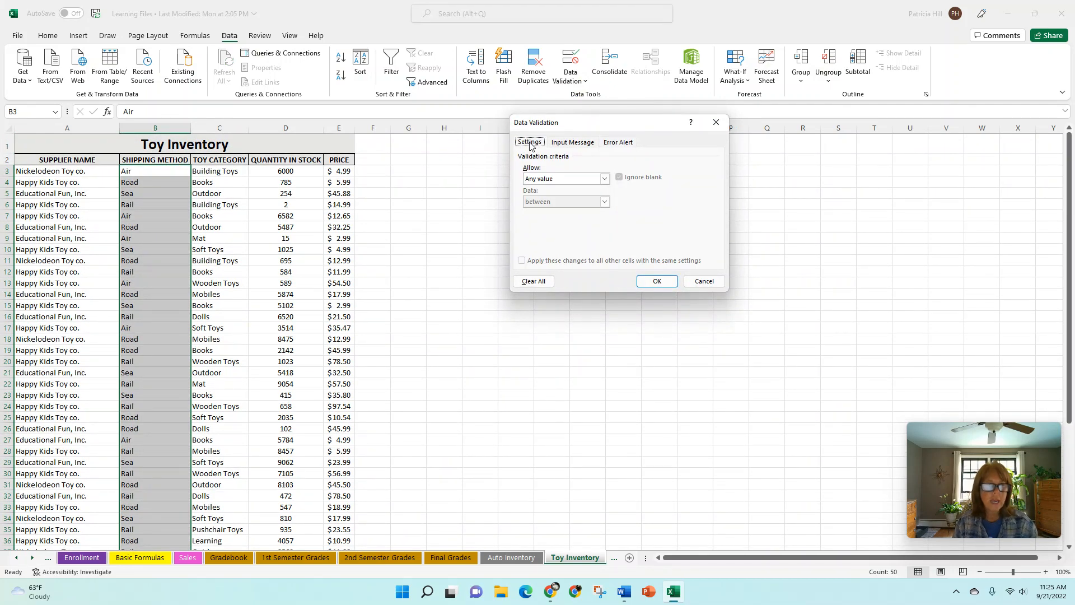
left_click(605, 180)
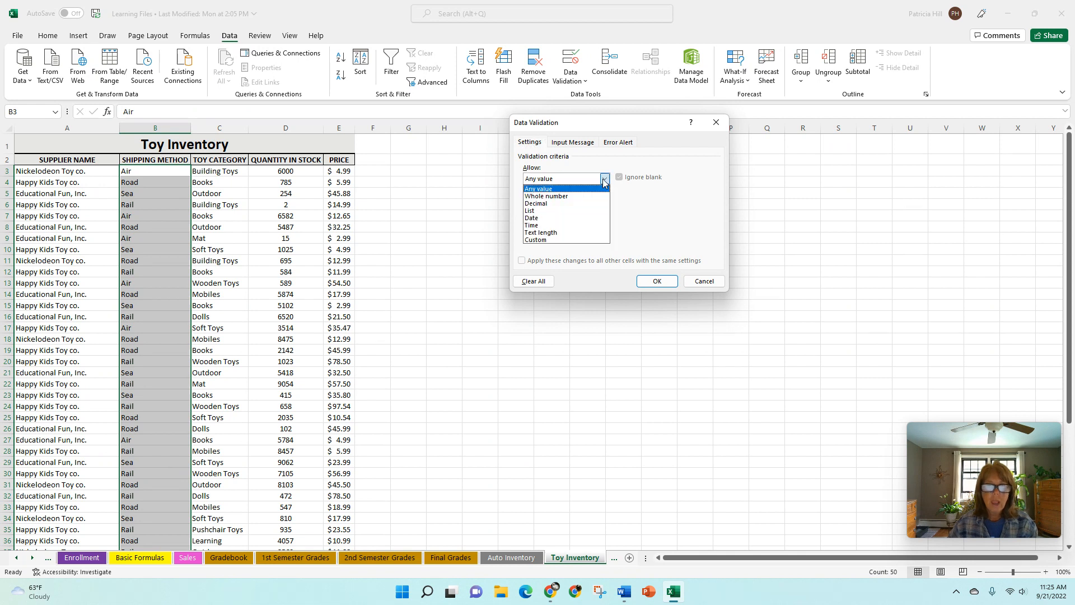
left_click(527, 211)
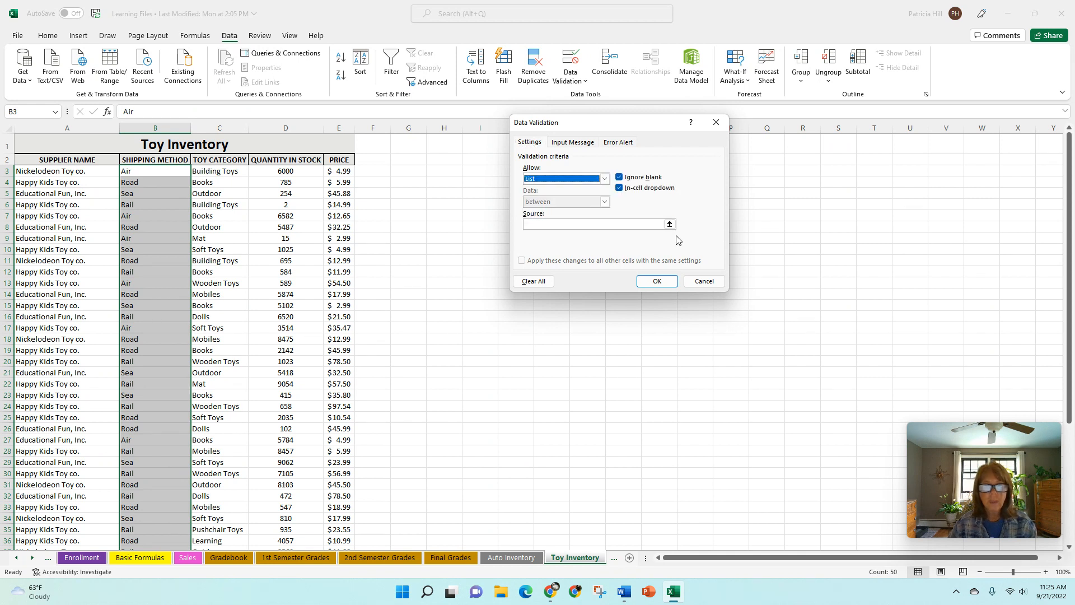
Step: Use cells B3:B6 as the list source and apply the Shipping Method validation
left_click(588, 223)
left_click(541, 225)
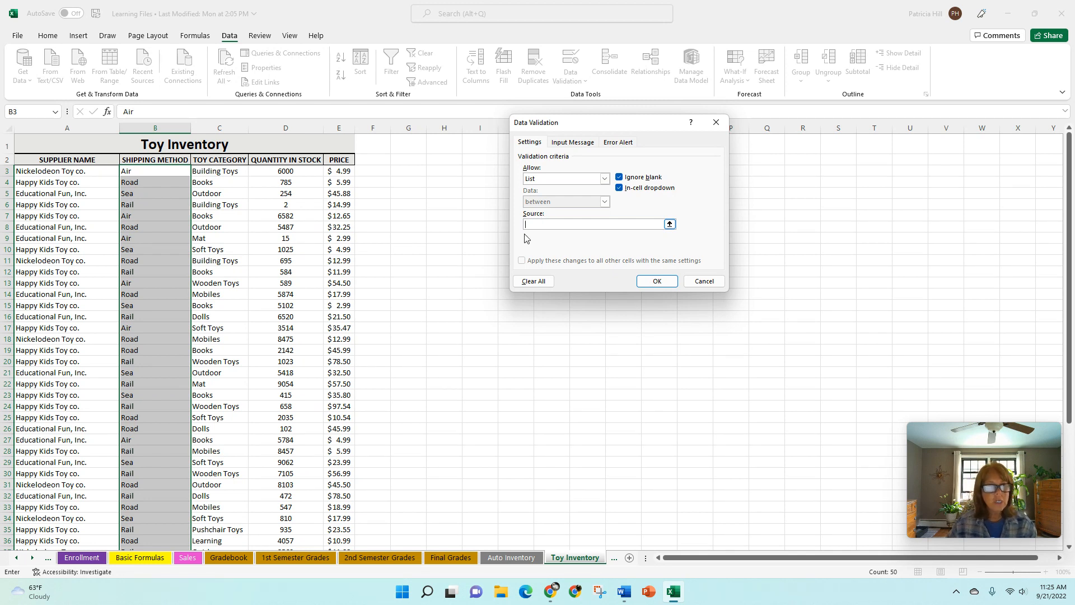
left_click(129, 170)
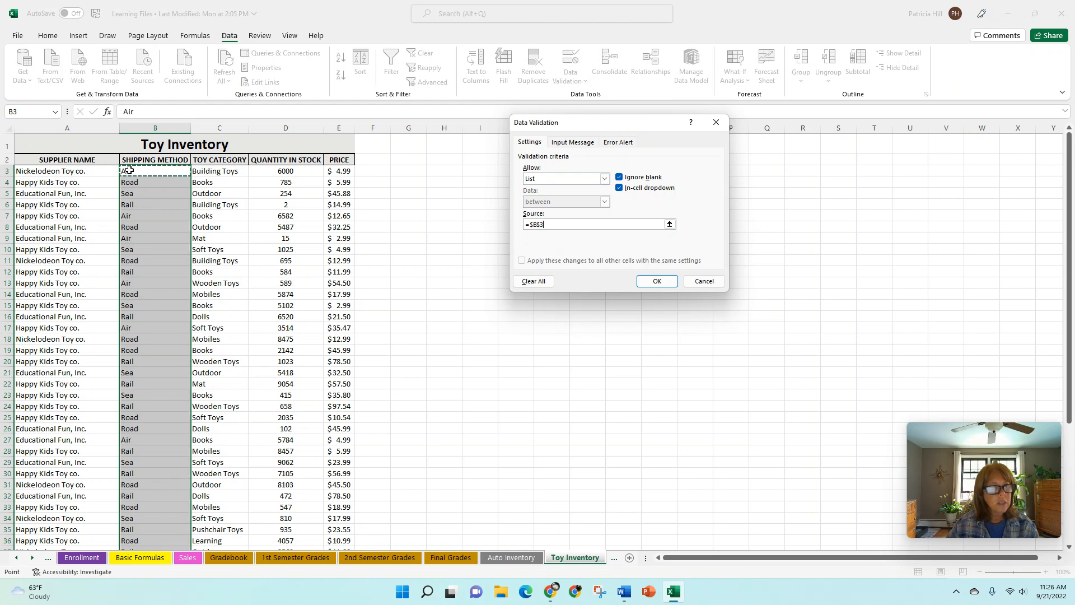
left_click_drag(129, 170, 133, 204)
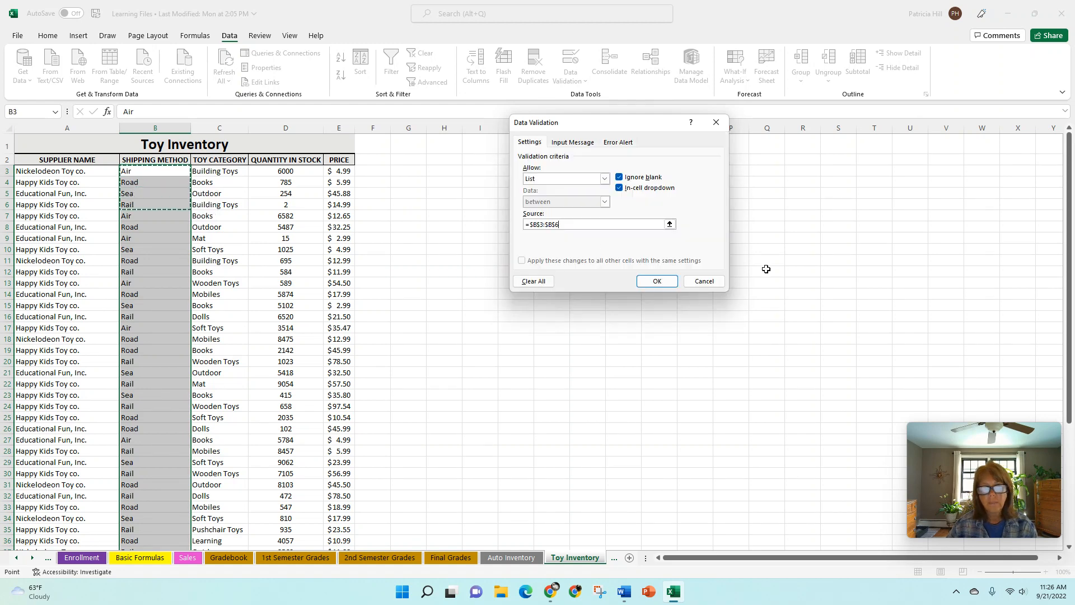
left_click(658, 282)
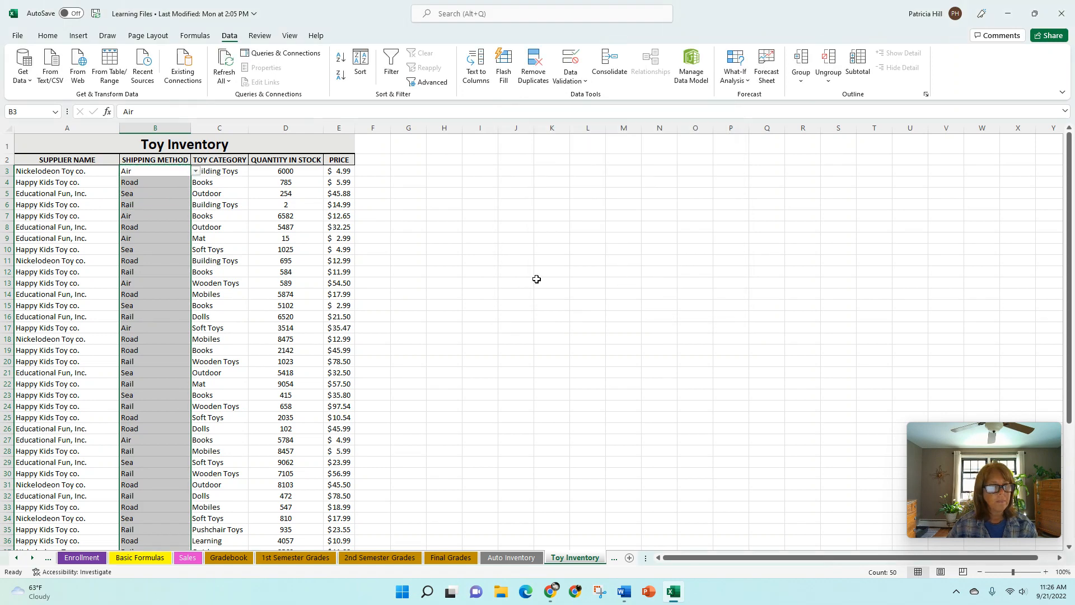
Step: Choose Road from the in-cell dropdown list for the shipping methods in B3 and B5
left_click(162, 172)
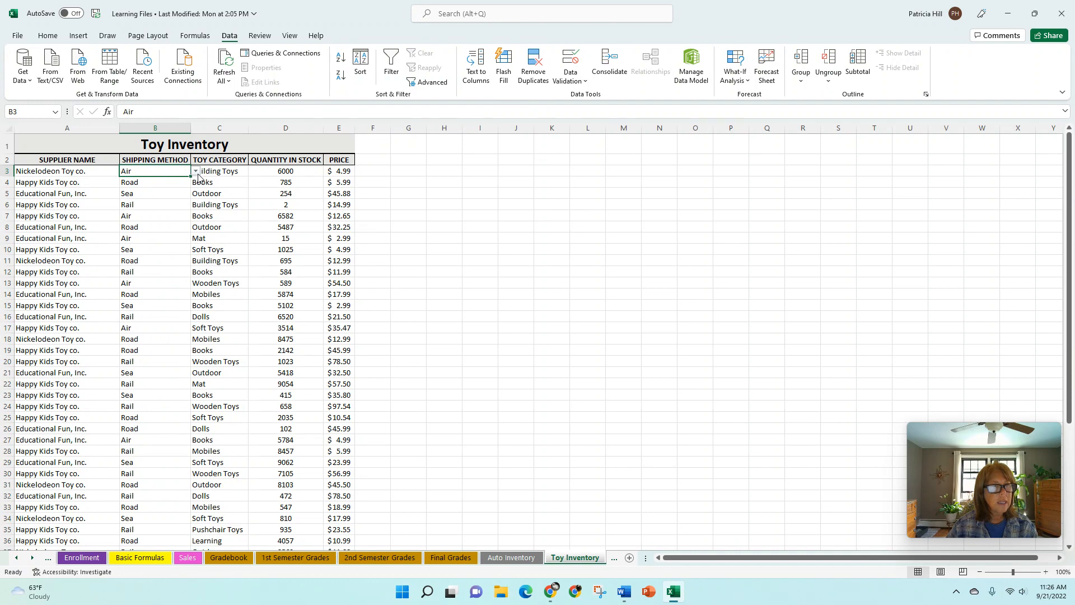
left_click(196, 172)
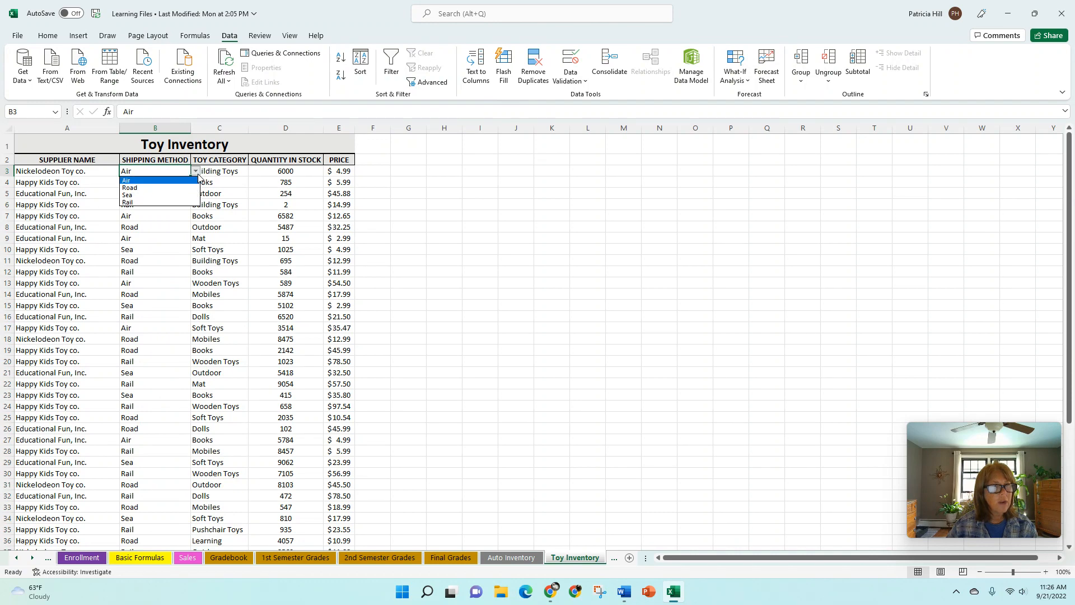
left_click(148, 189)
left_click(154, 195)
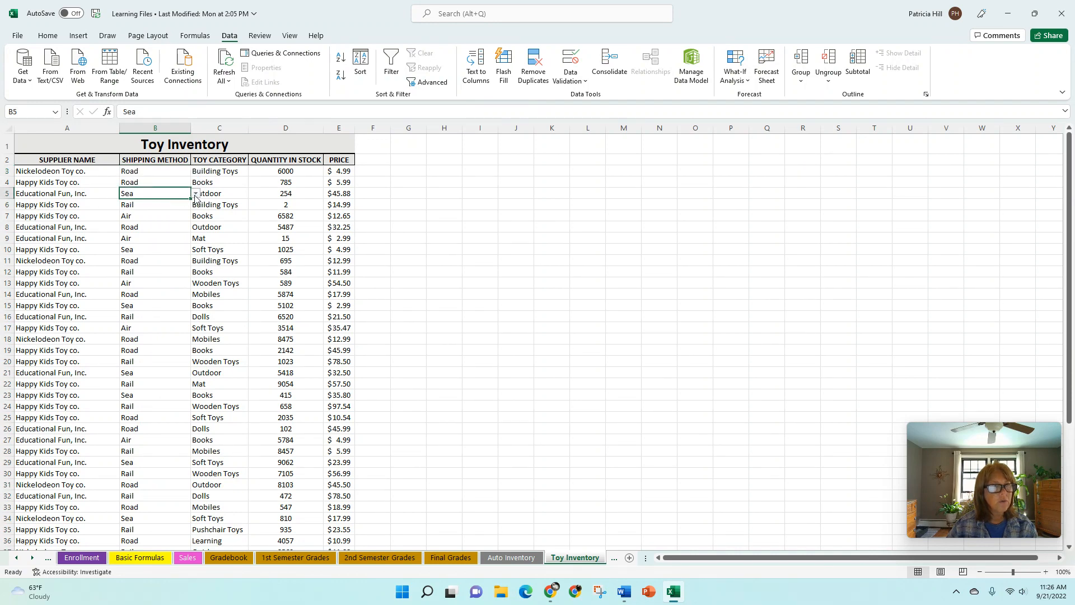
left_click(196, 194)
left_click(147, 210)
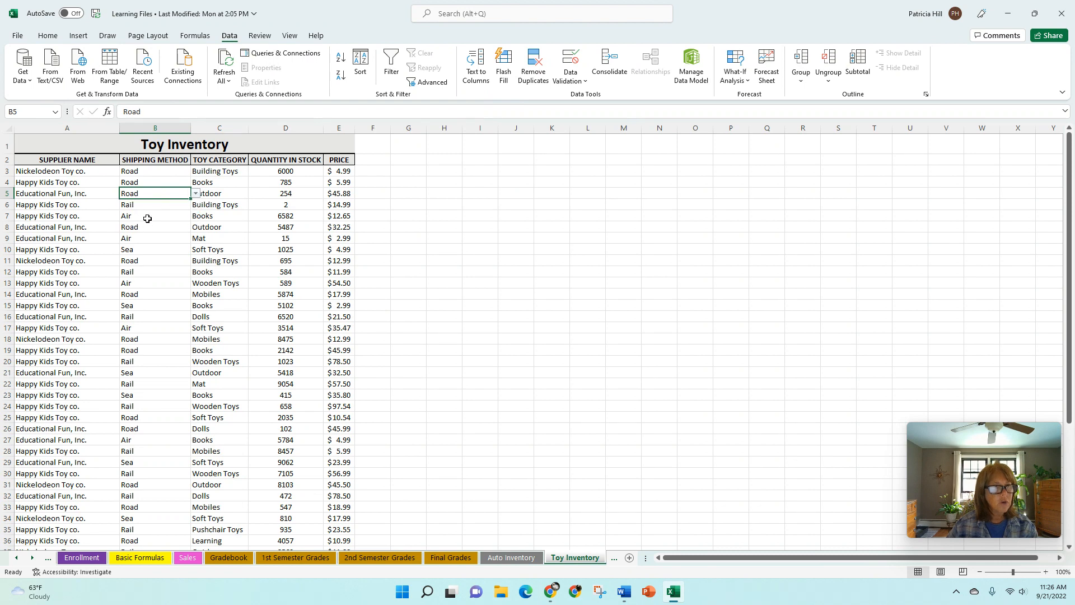
Step: Test the Shipping Method validation by trying to enter Car in cell B7, and cancel the entry
left_click(147, 218)
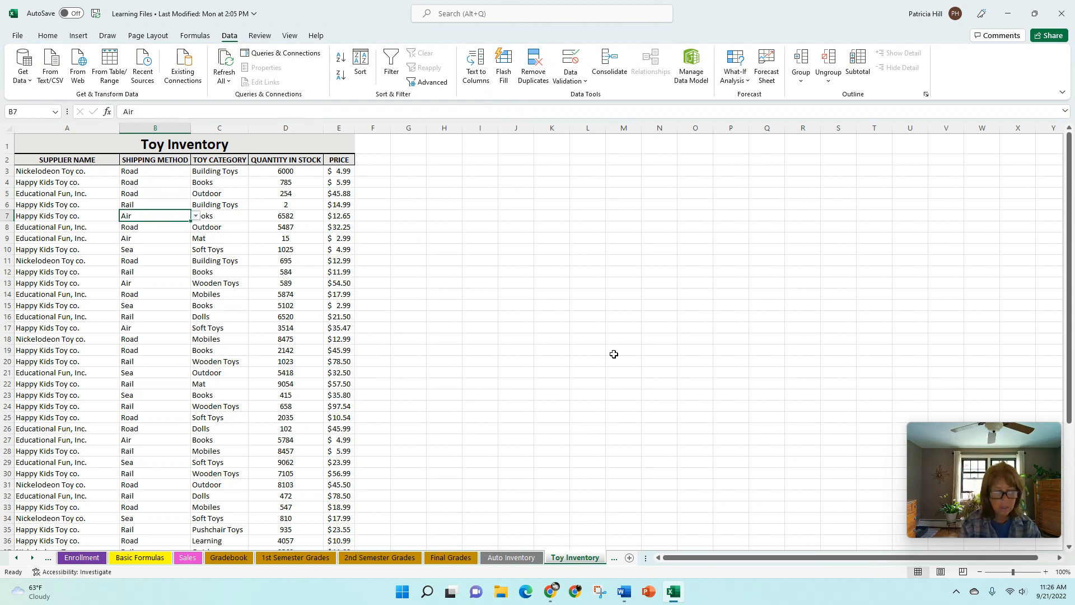
type("Car")
key("Return")
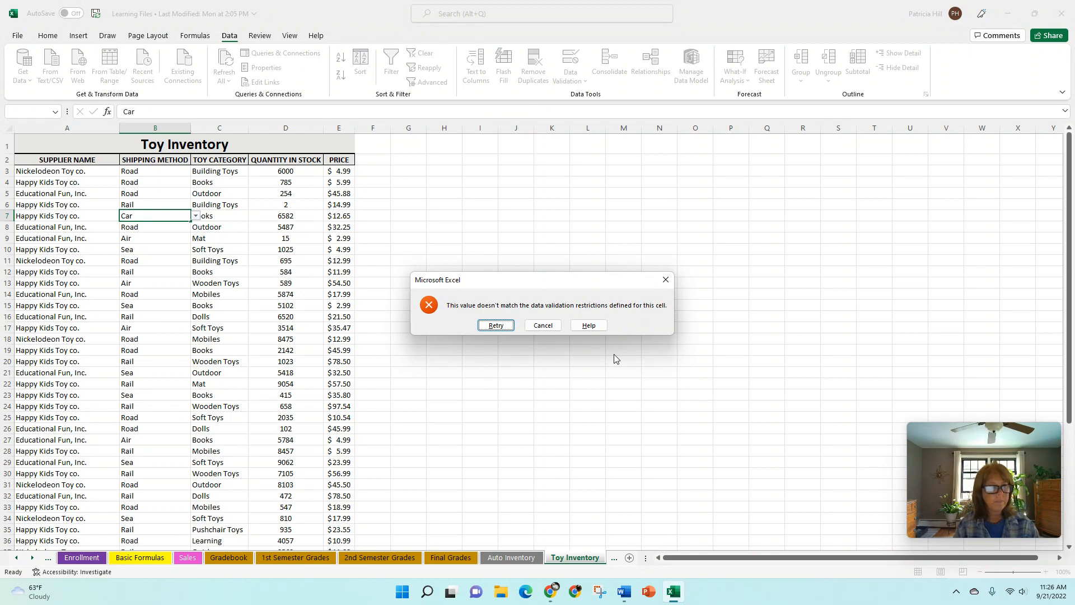
left_click(541, 326)
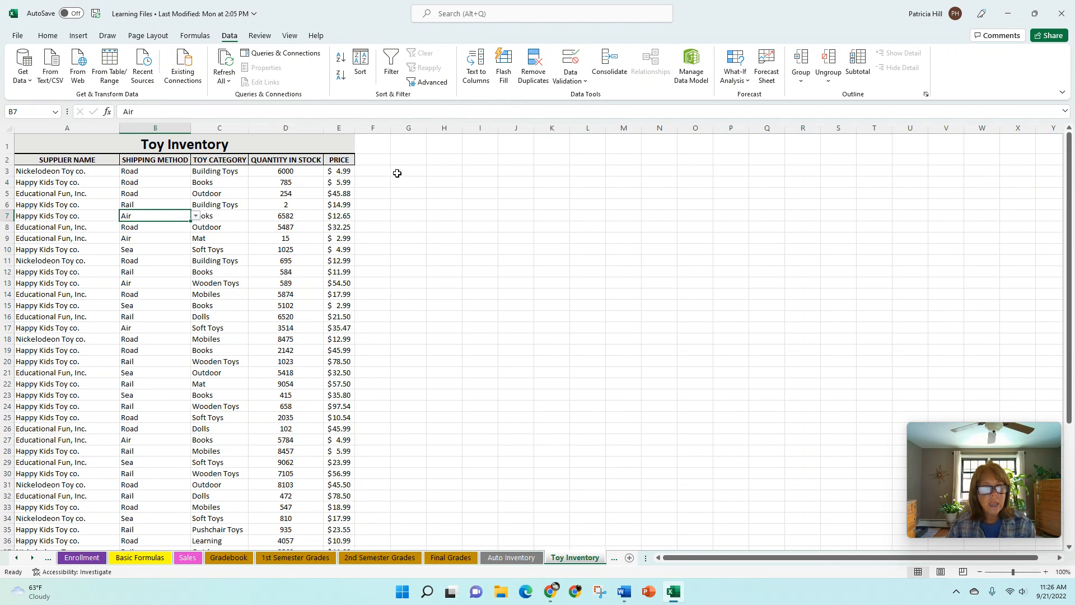
Step: Apply List data validation to the empty cells G3:G10 with the source Red, Green, Blue, Pink
left_click_drag(410, 170, 405, 246)
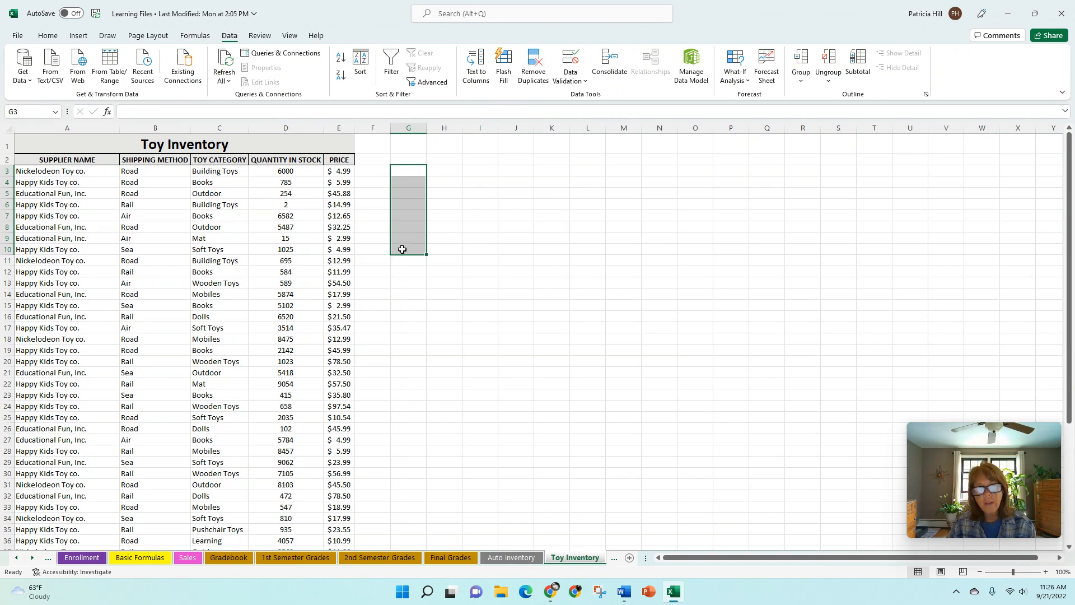
left_click(589, 84)
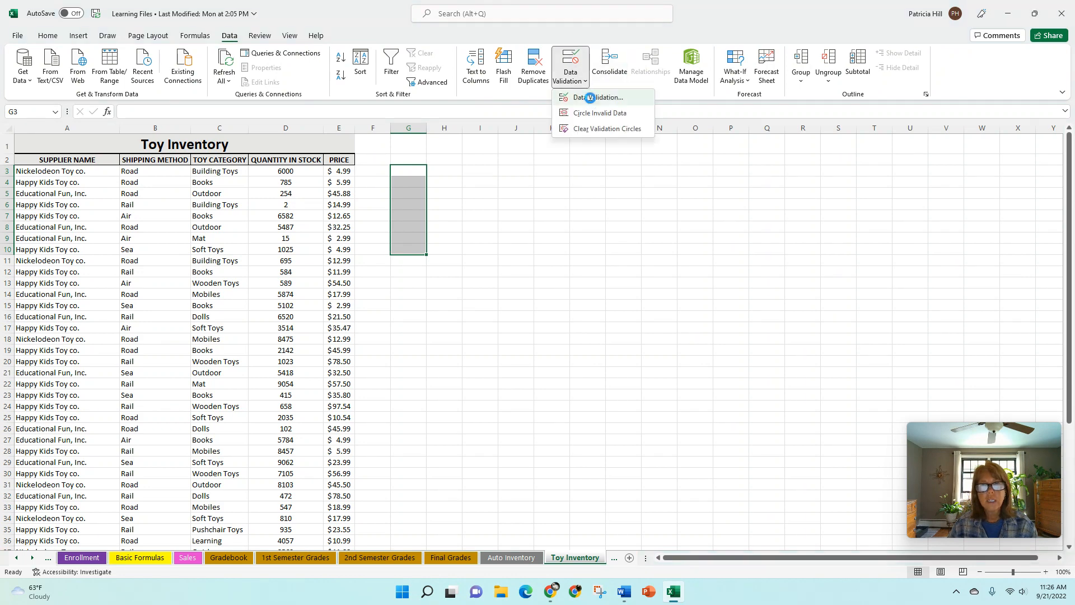
left_click(589, 97)
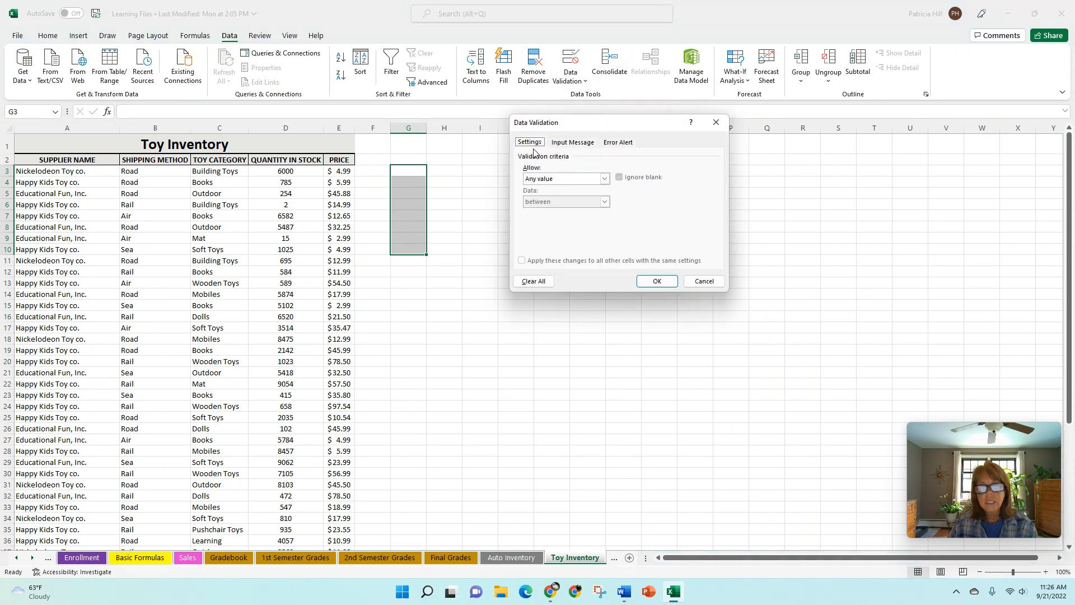
left_click(603, 179)
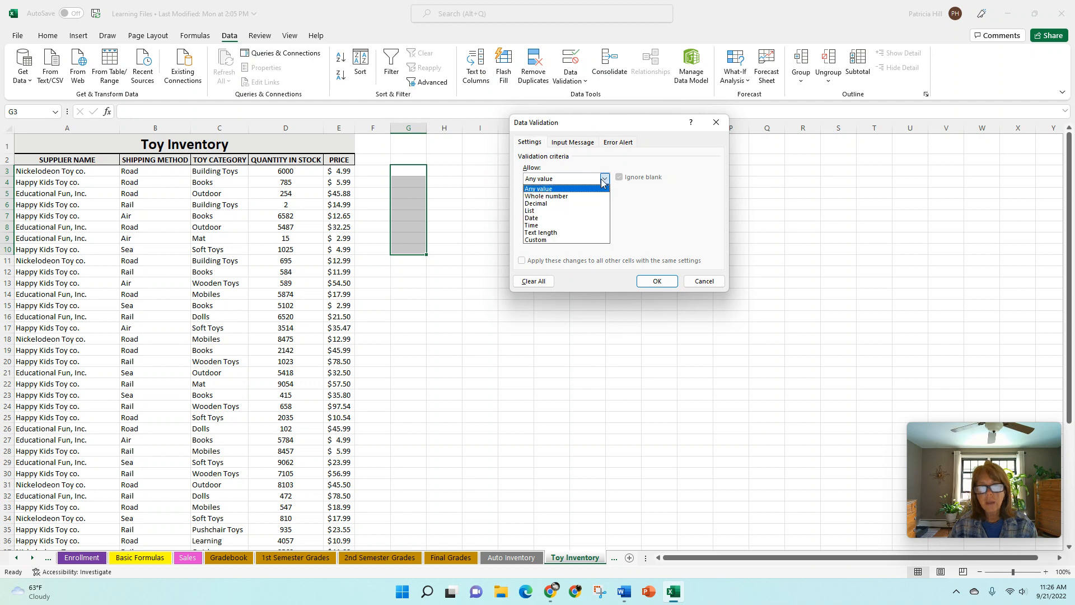
left_click(568, 211)
left_click(619, 223)
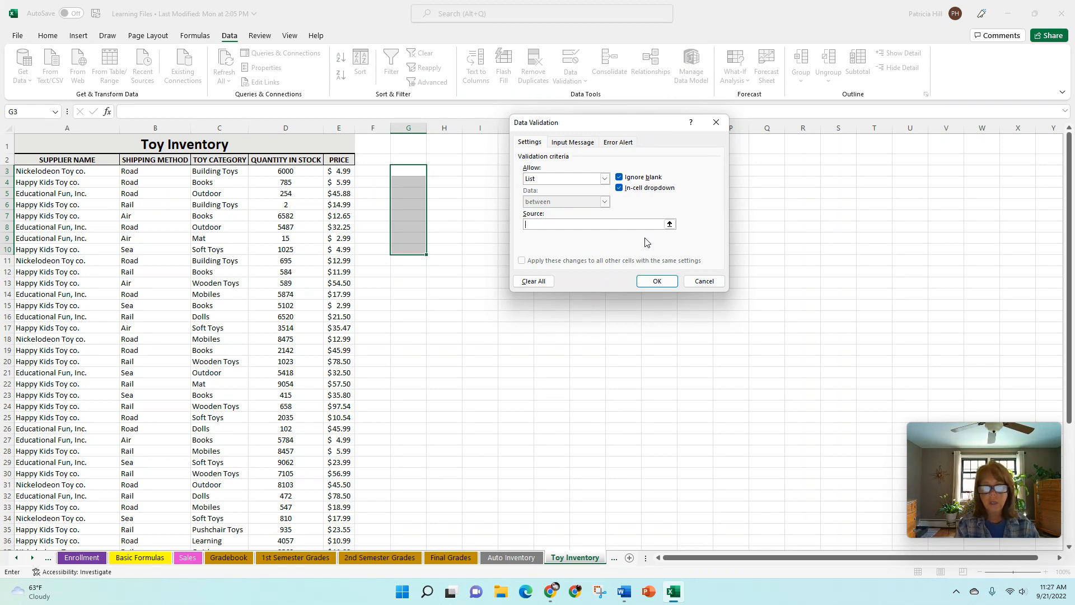
type("Red, Green, Blue, Pink")
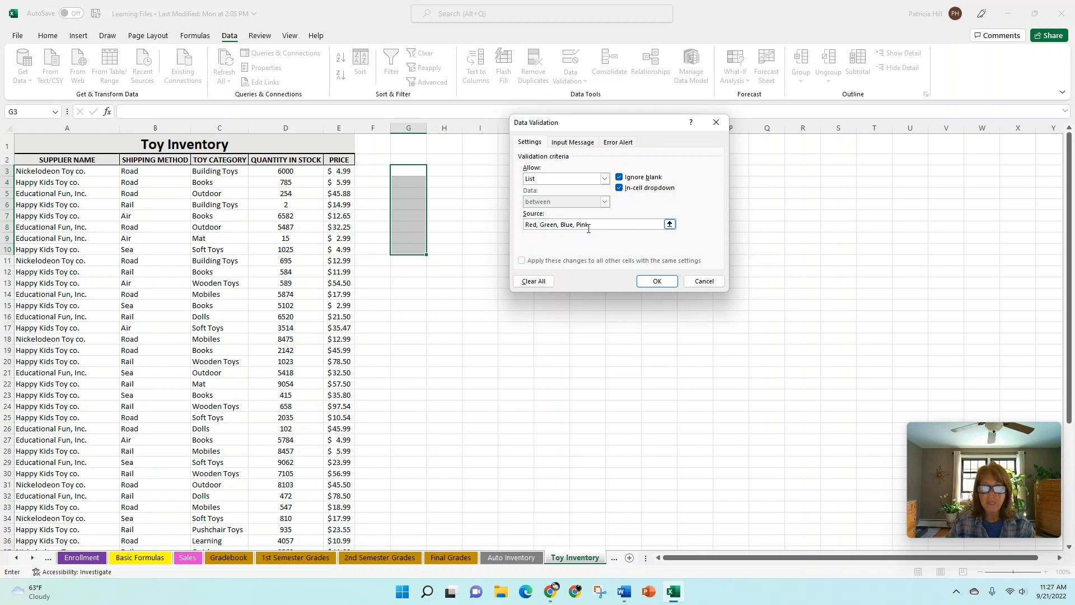
left_click(648, 284)
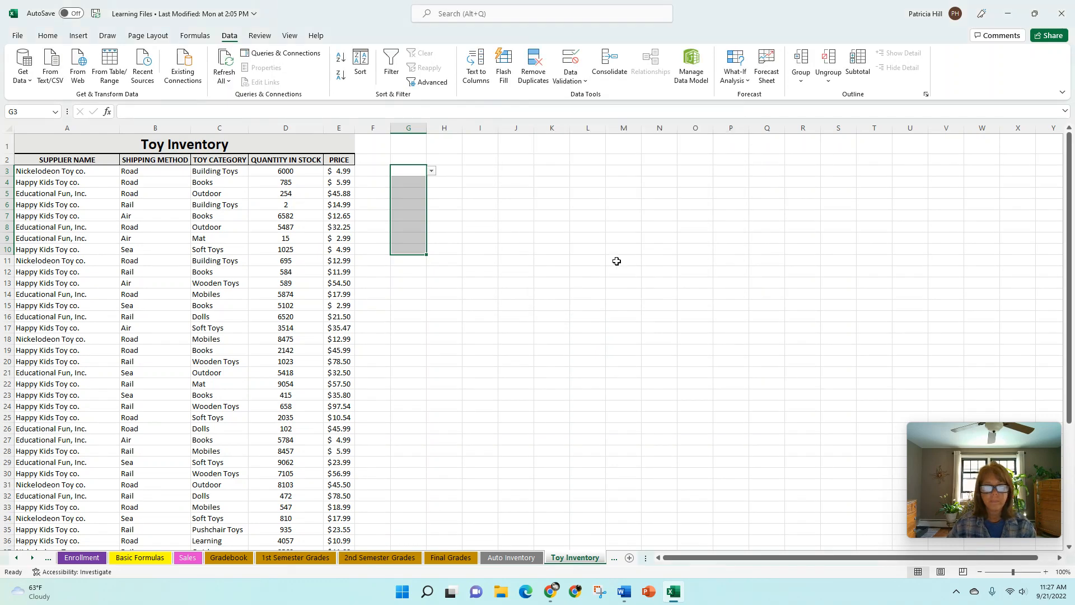
Step: Fill cells G3, G4 and G5 with Green, Blue and Pink from their in-cell dropdown lists
left_click(410, 170)
left_click(432, 170)
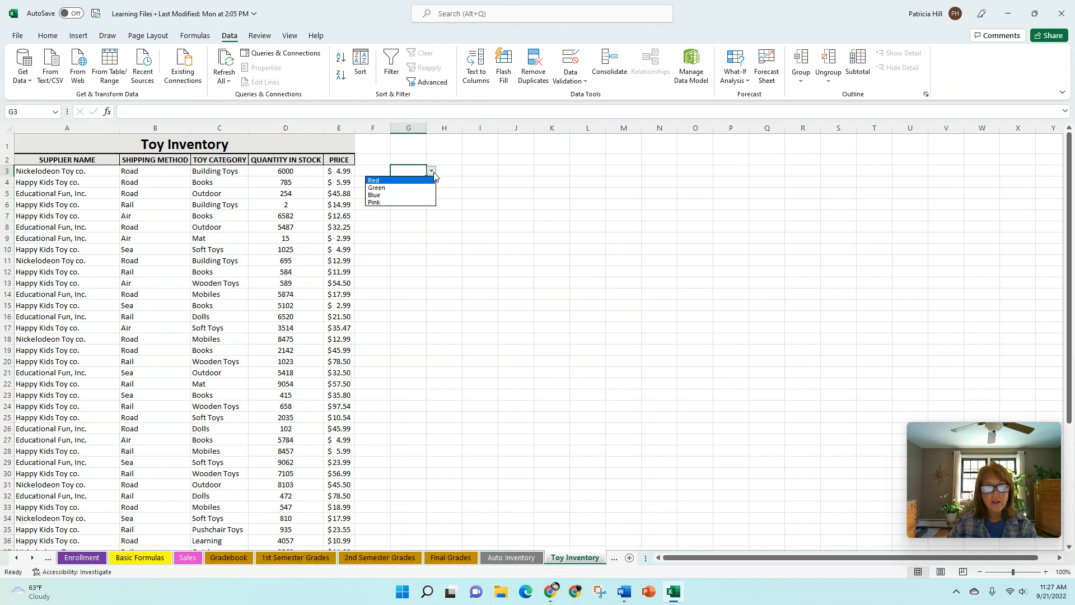
left_click(392, 190)
left_click(419, 181)
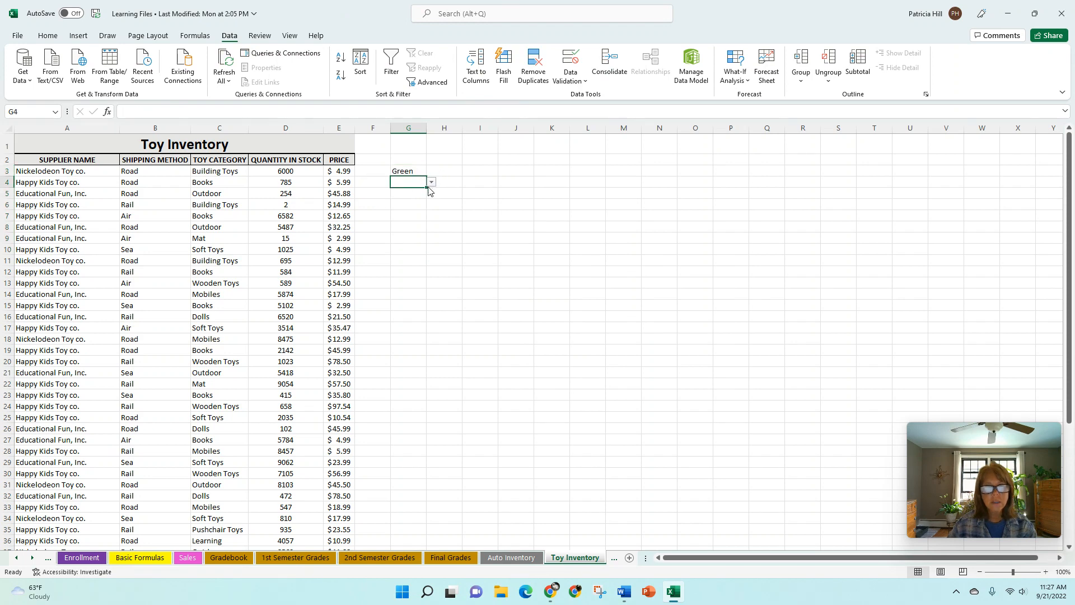
left_click(432, 183)
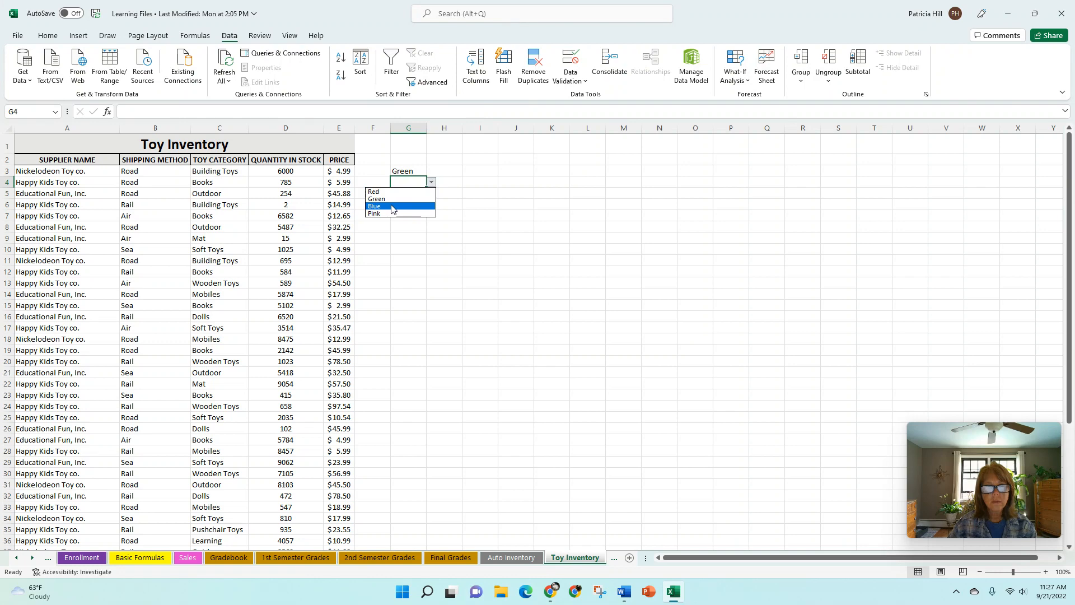
left_click(378, 206)
left_click(415, 195)
left_click(431, 194)
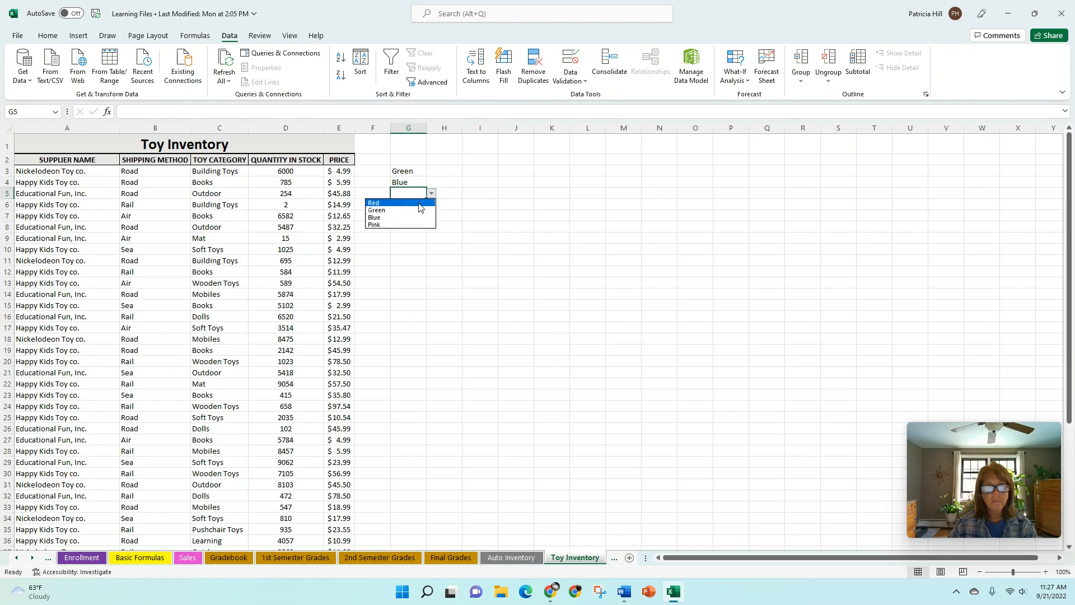
left_click(384, 223)
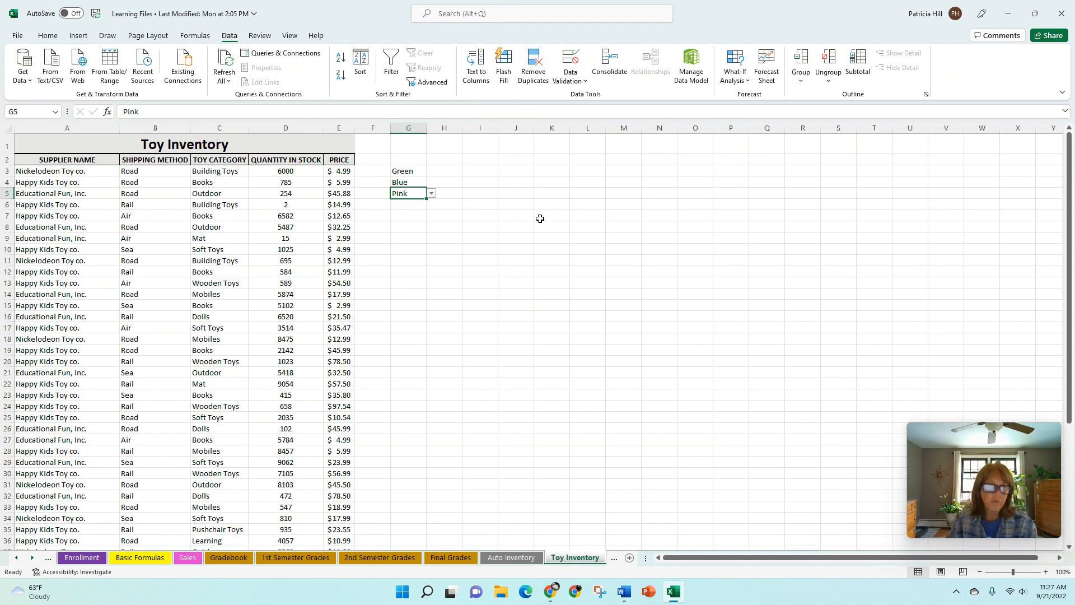
Step: Clear all data validation settings from cells G3:G10
left_click(408, 171)
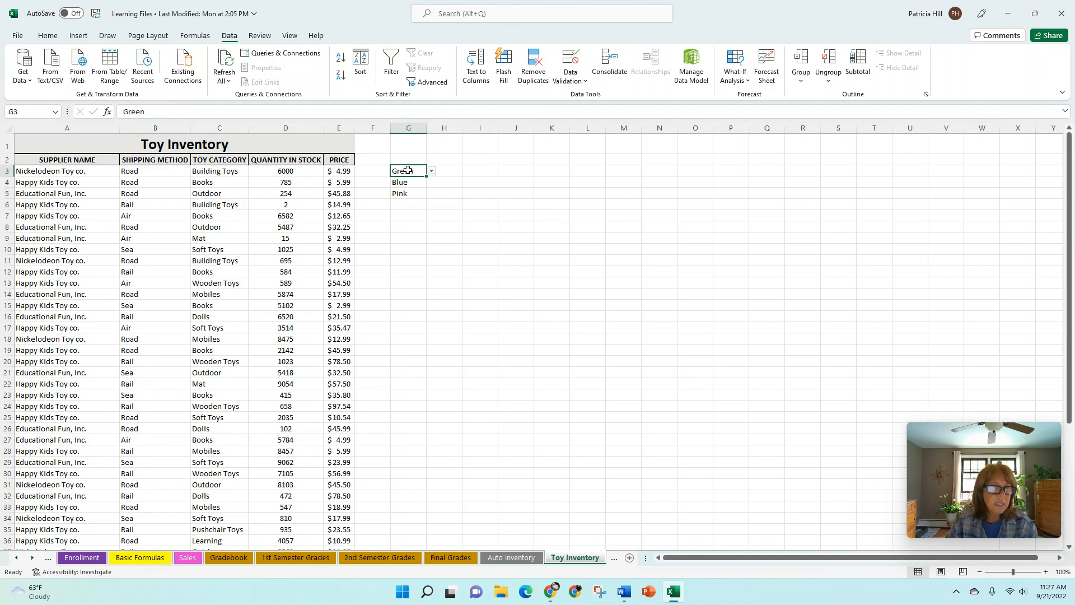
left_click_drag(407, 172, 402, 246)
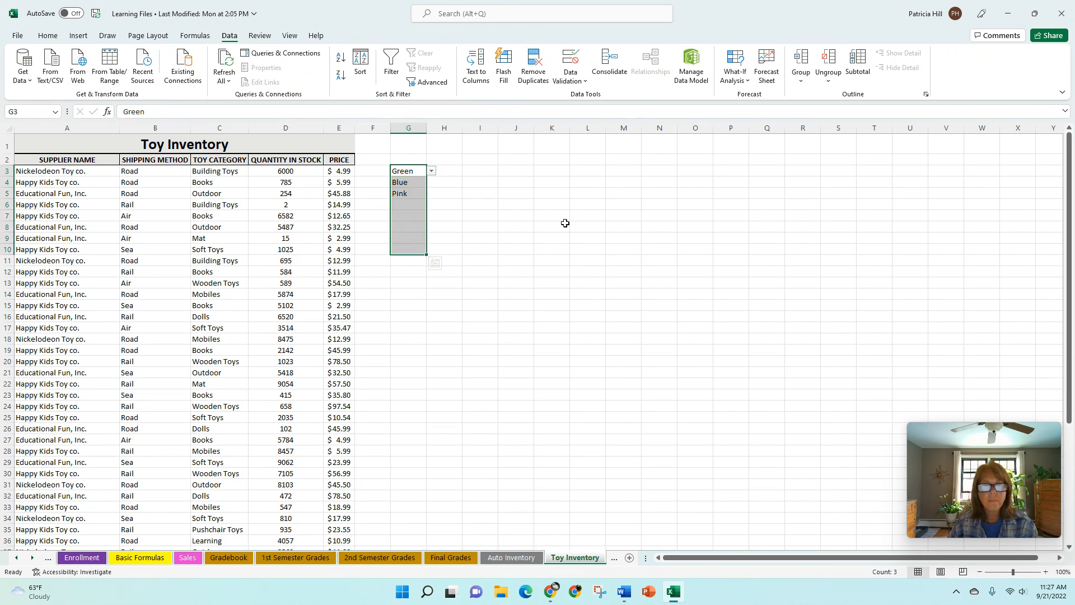
left_click(586, 83)
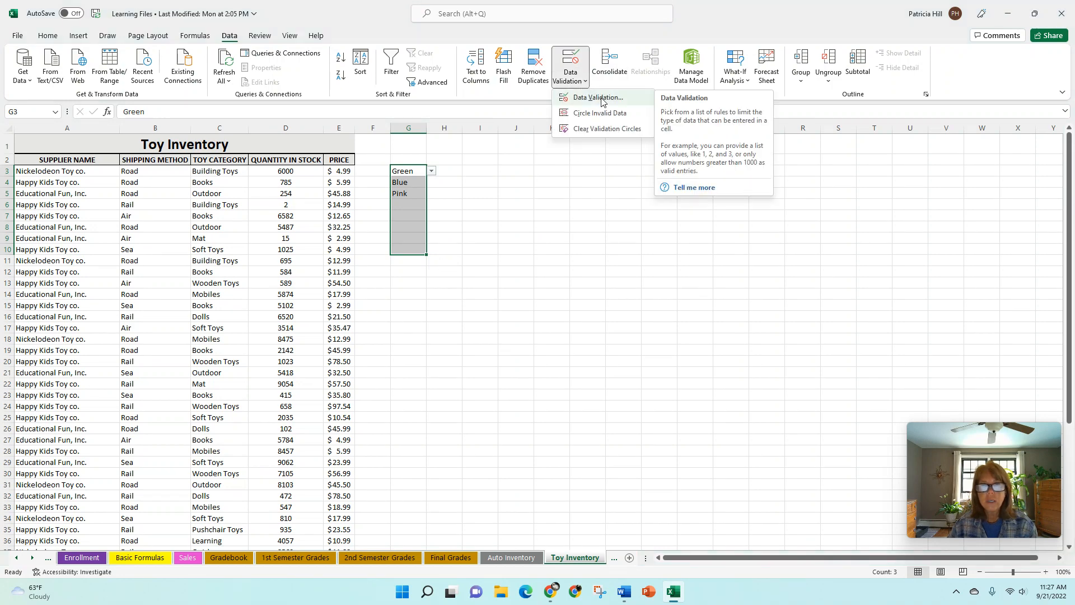
left_click(599, 98)
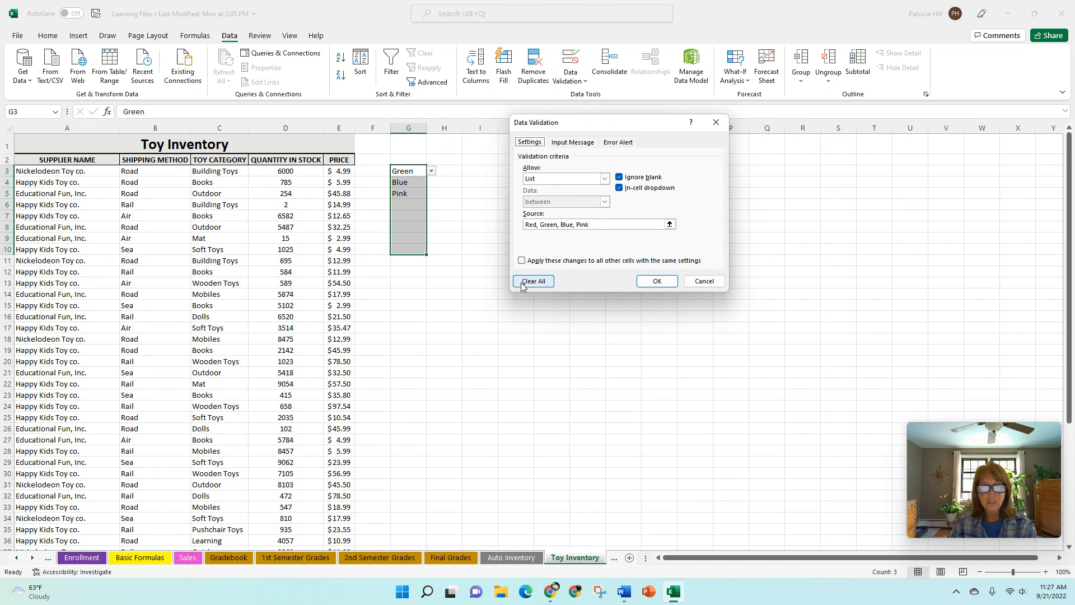
left_click(523, 284)
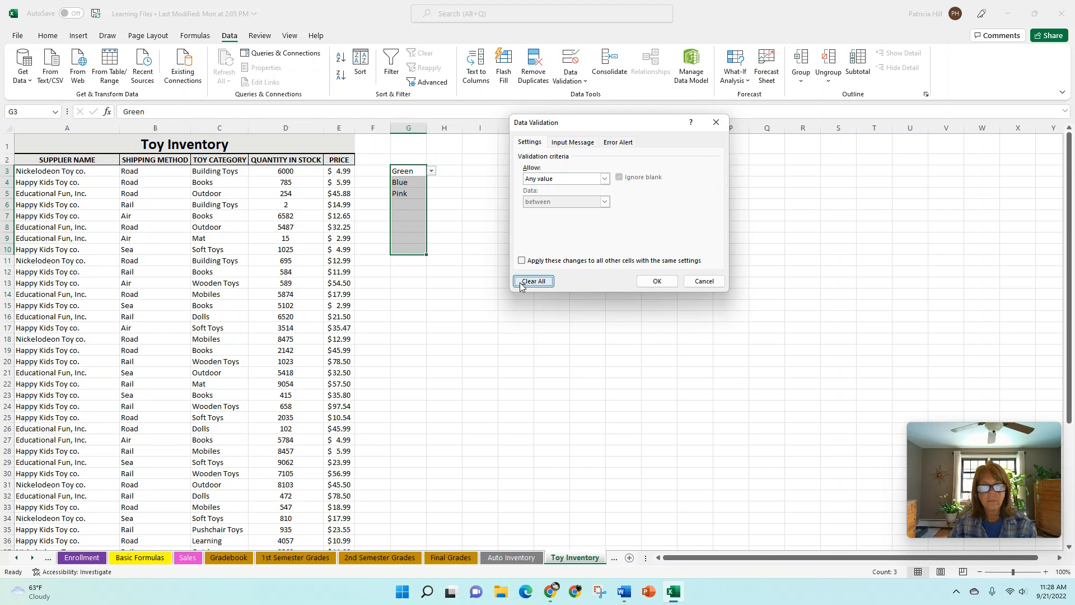
left_click(645, 284)
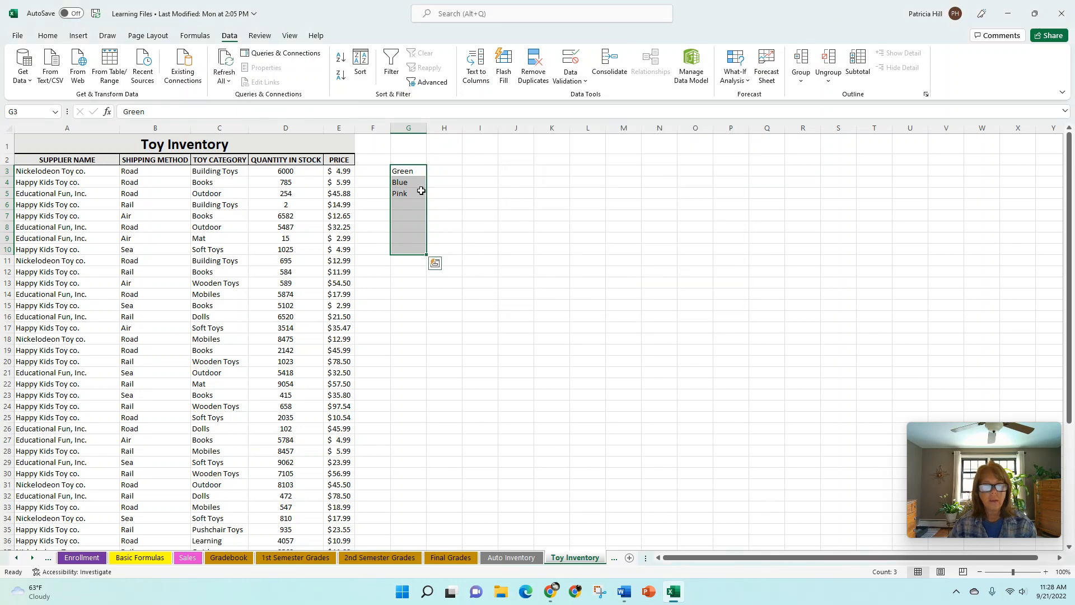
Step: Check cells G3 through G7 one by one for remaining in-cell dropdown arrows
left_click(412, 173)
left_click(413, 183)
left_click(408, 195)
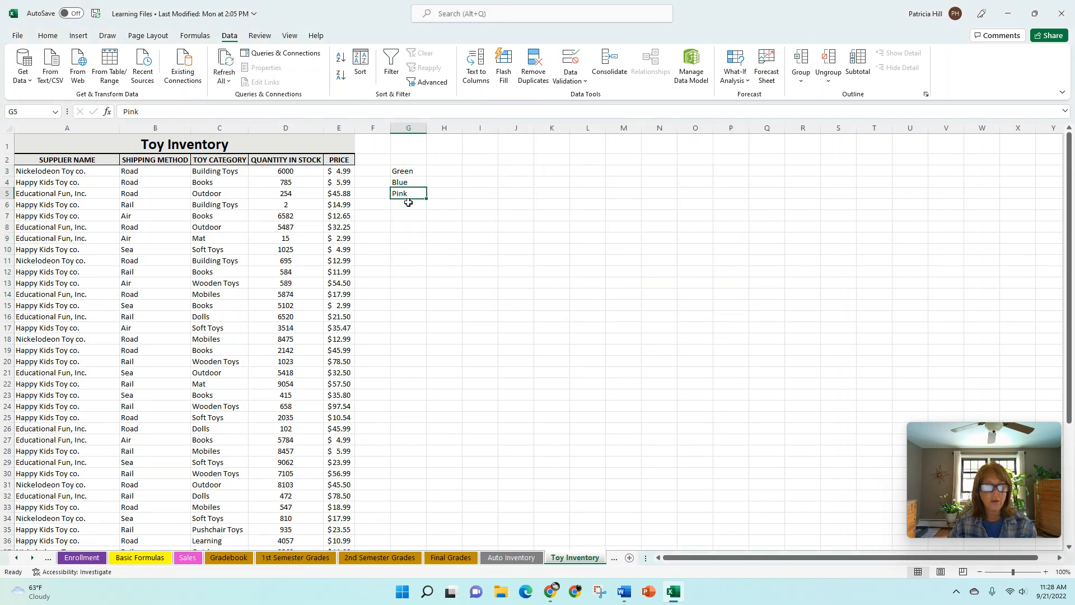
left_click(411, 206)
left_click(408, 217)
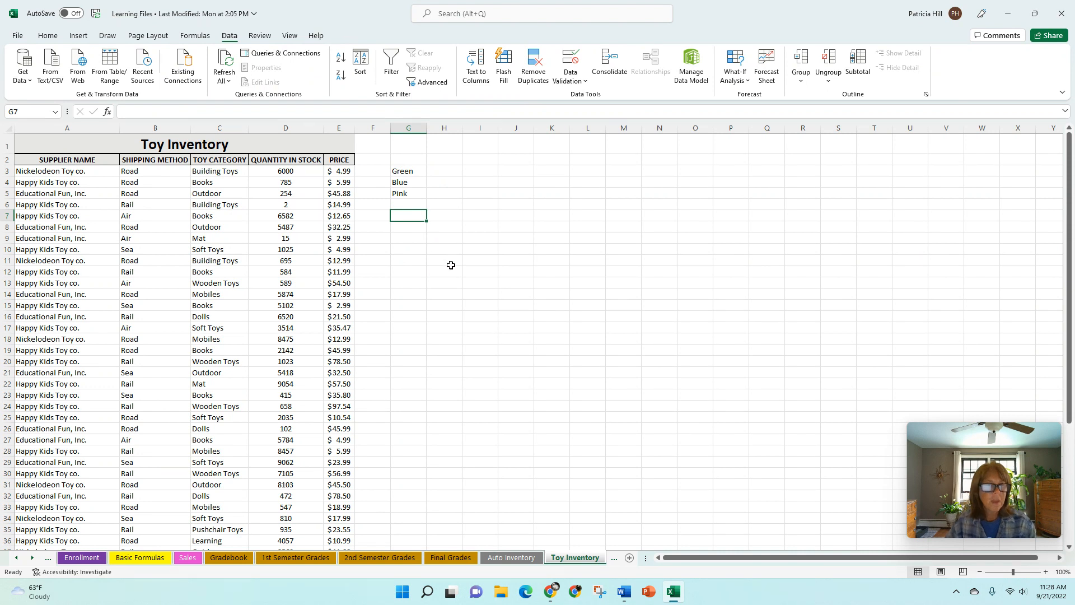